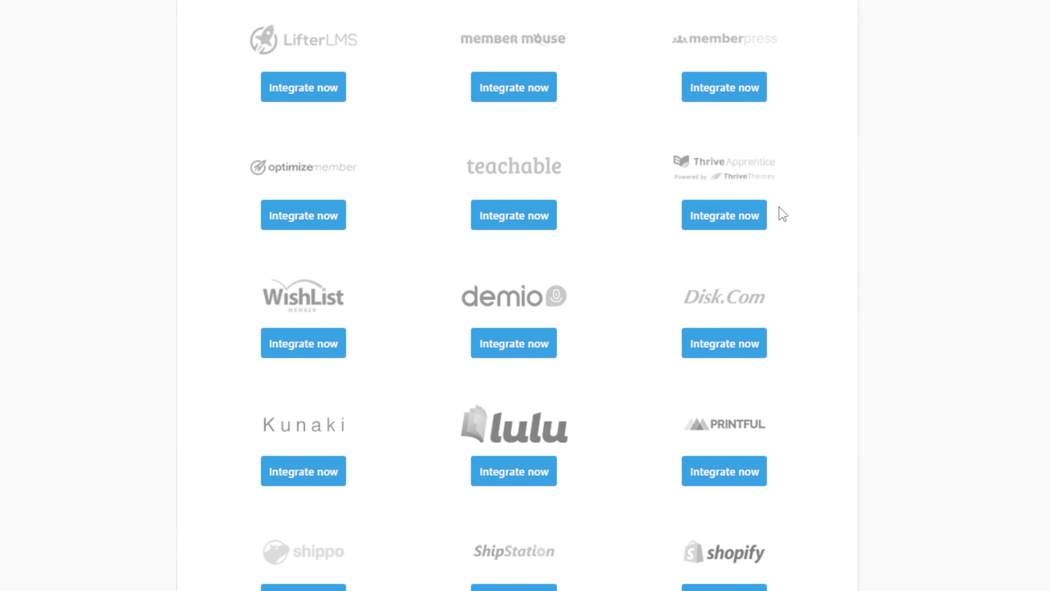
- Open the Stripe card's integration settings to review them
scroll(784, 214, "up", 15)
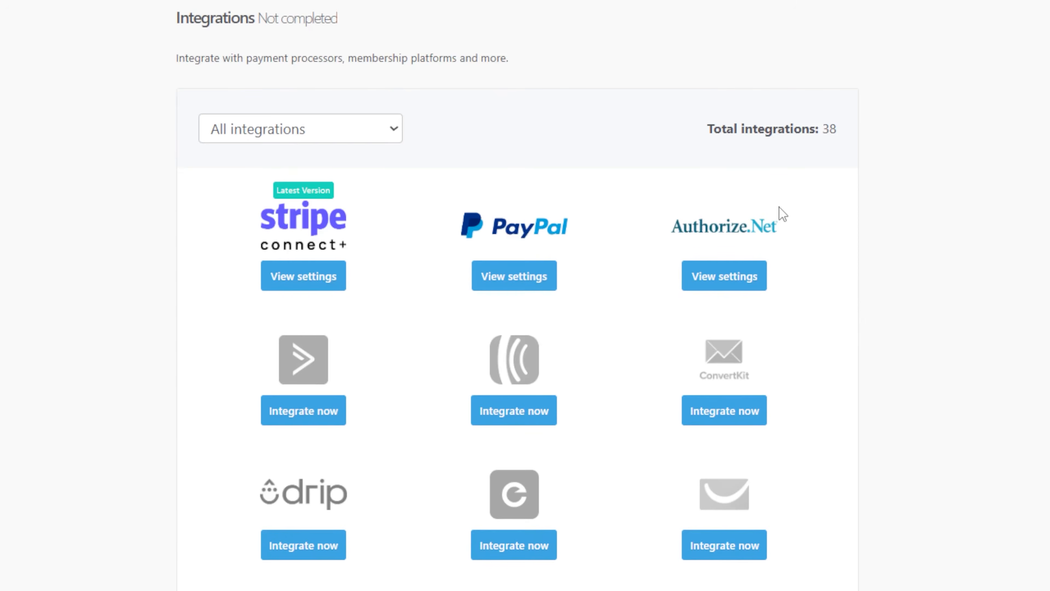
left_click(306, 285)
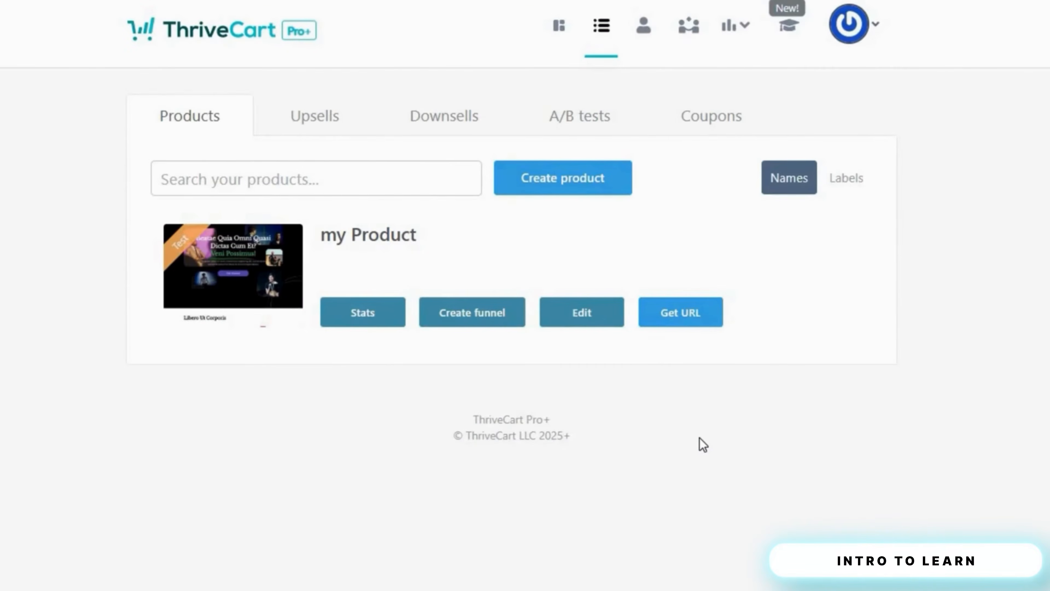
- Start Learn setup, accepting the terms and opting in to updates about other software
left_click(789, 28)
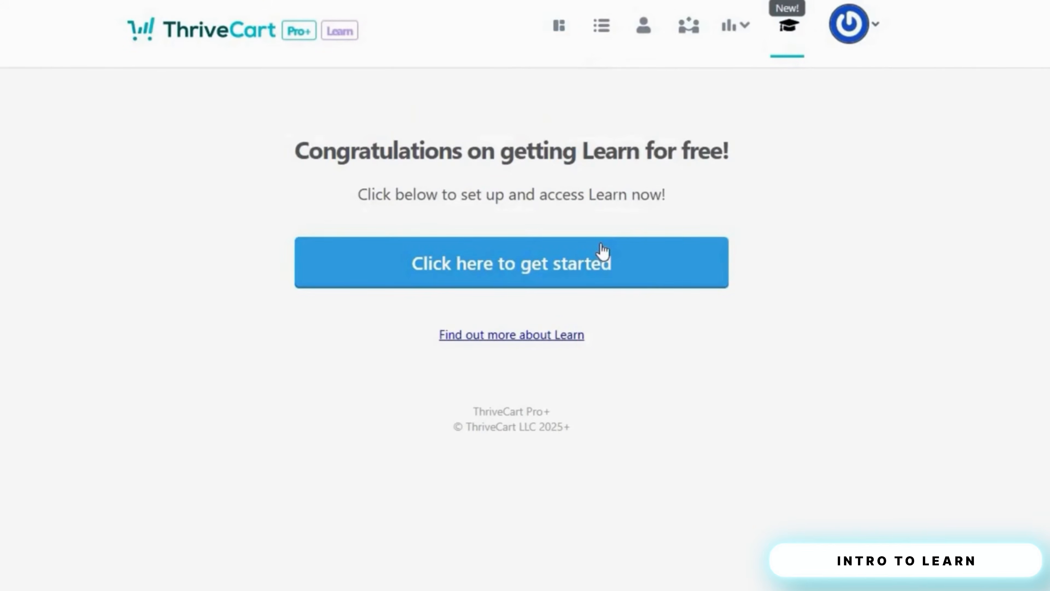
left_click(586, 265)
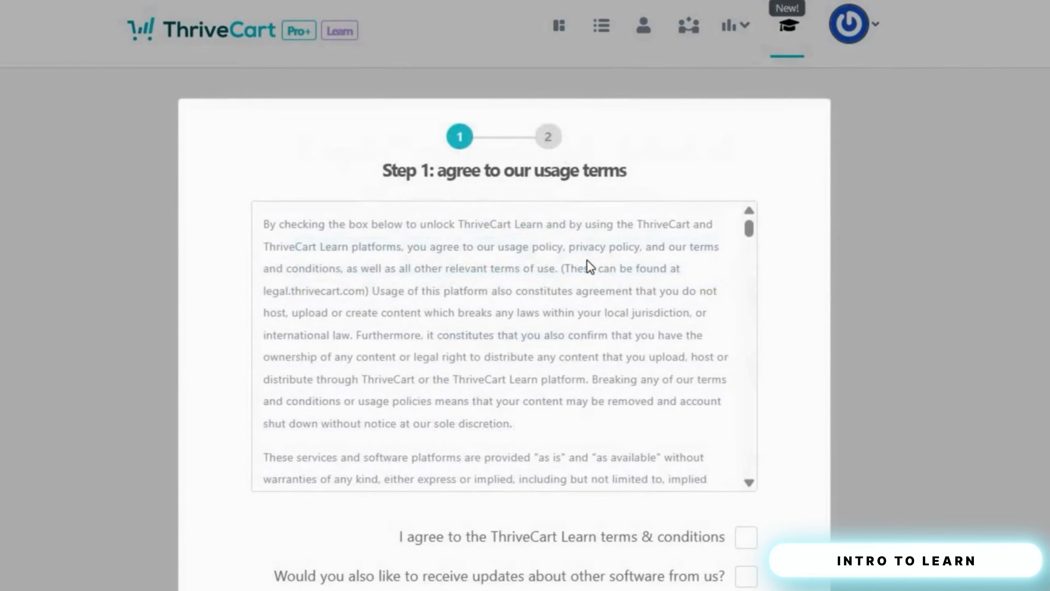
left_click(747, 538)
scroll(747, 538, "down", 1)
left_click(747, 525)
scroll(740, 517, "down", 5)
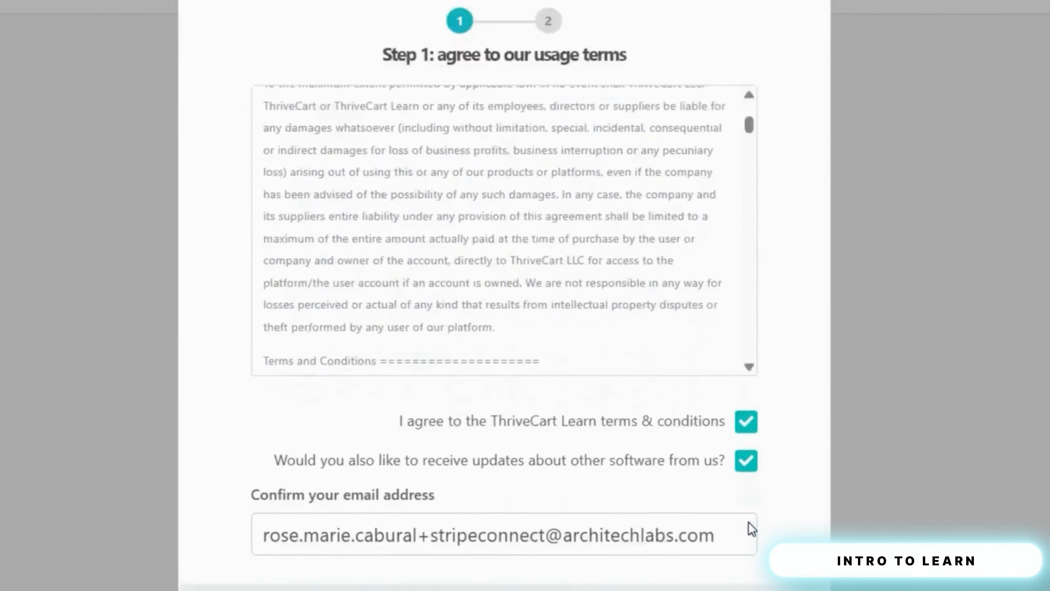
left_click(761, 556)
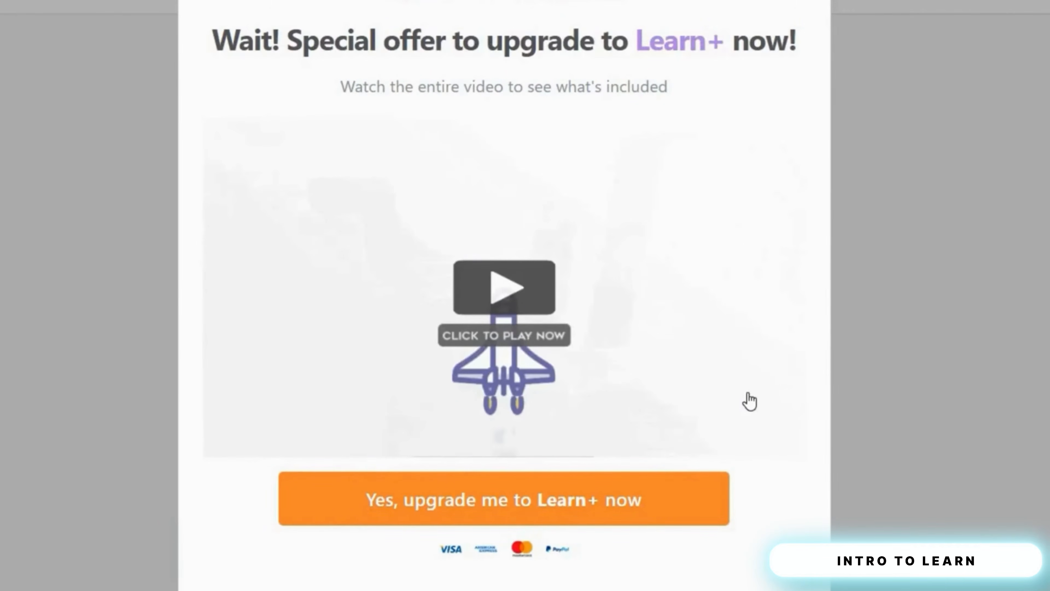
- Turn down the Learn+ upgrade offer to keep the free Learn account
scroll(750, 401, "down", 8)
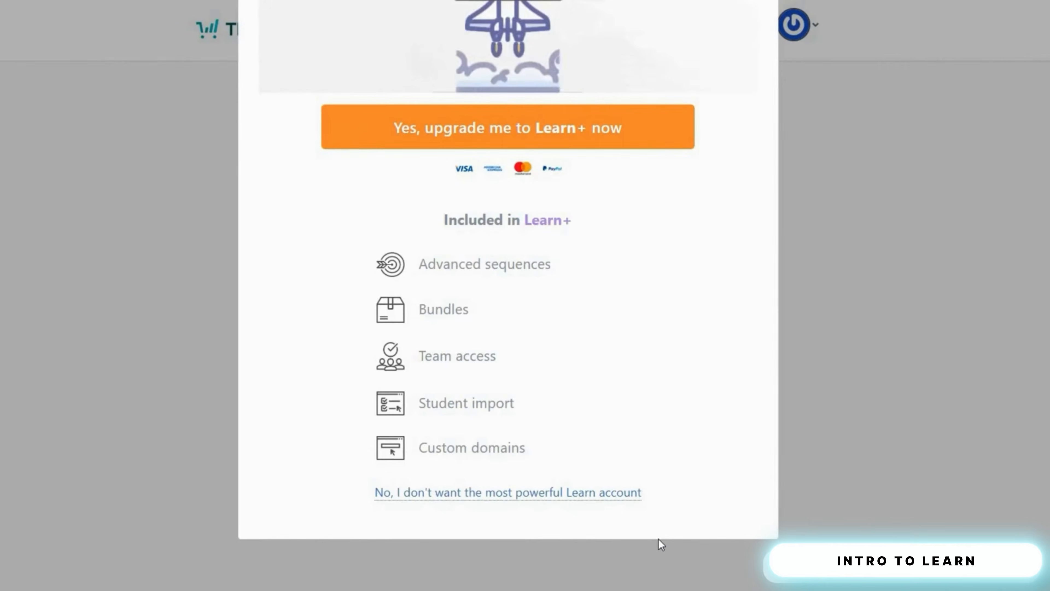
left_click(603, 494)
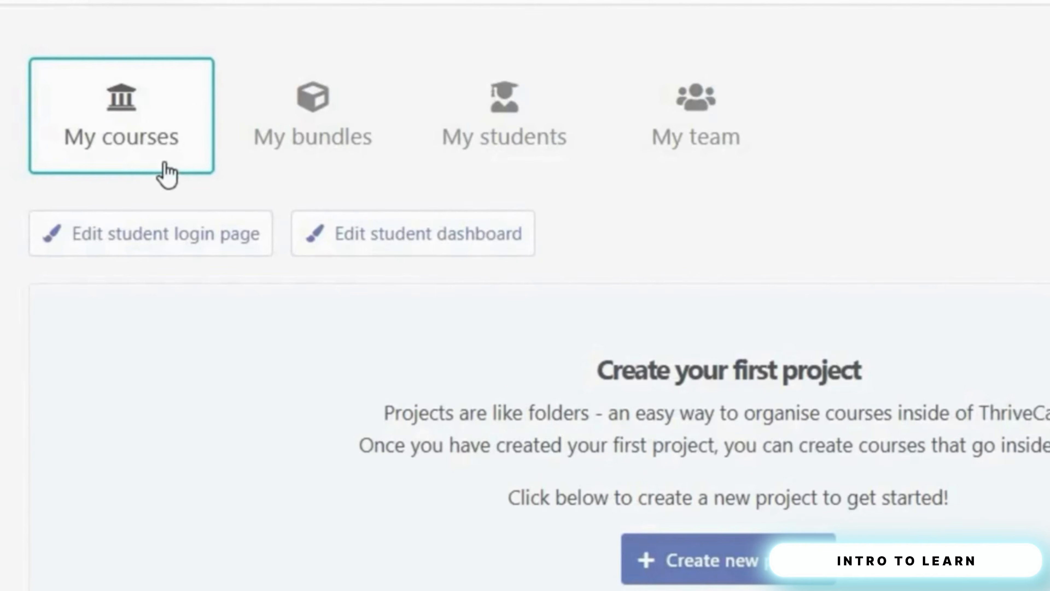
left_click(329, 139)
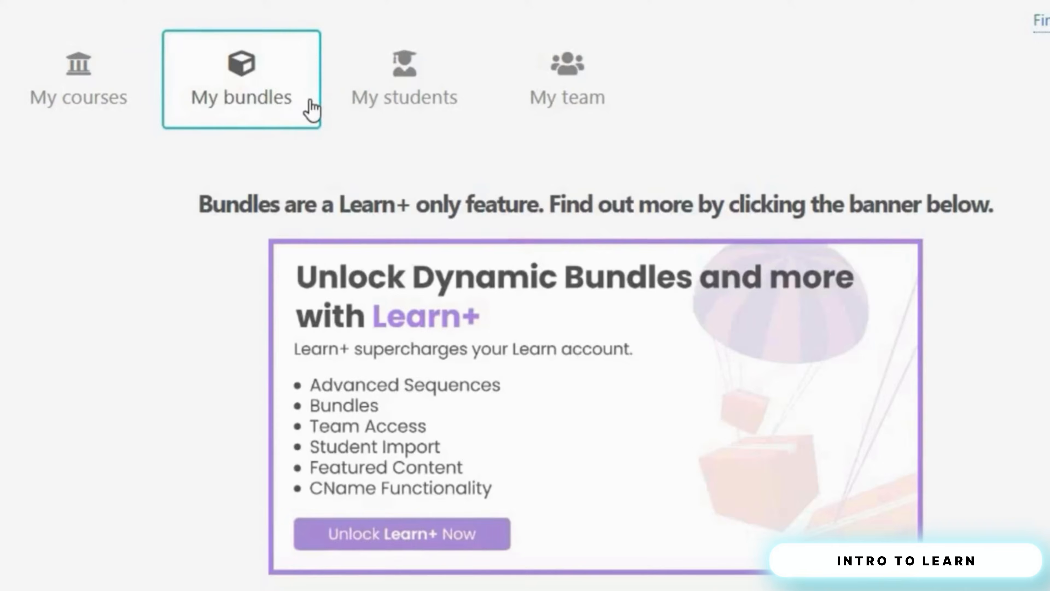
left_click(452, 105)
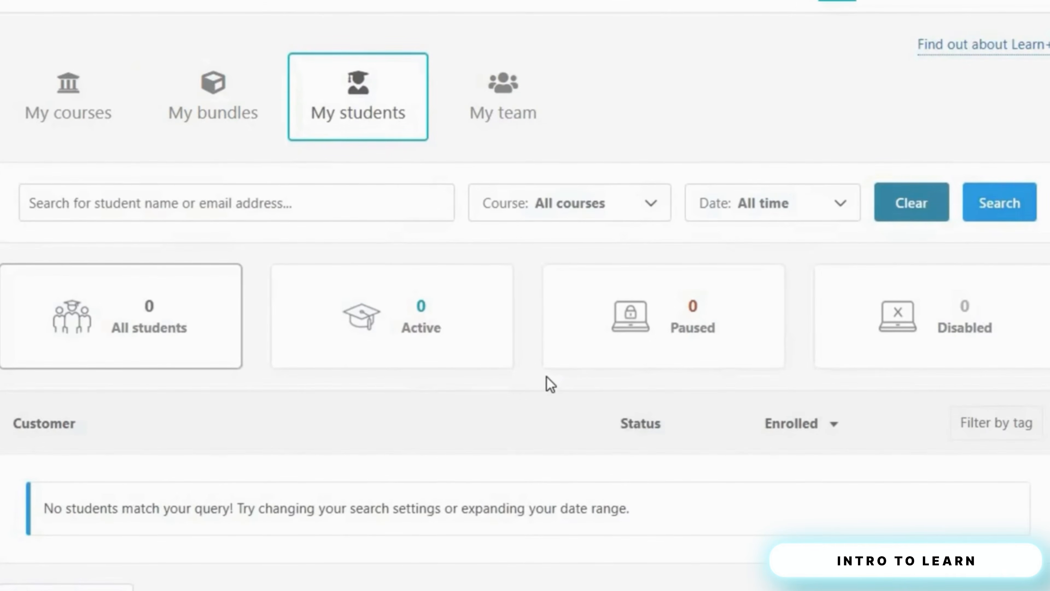
left_click(533, 112)
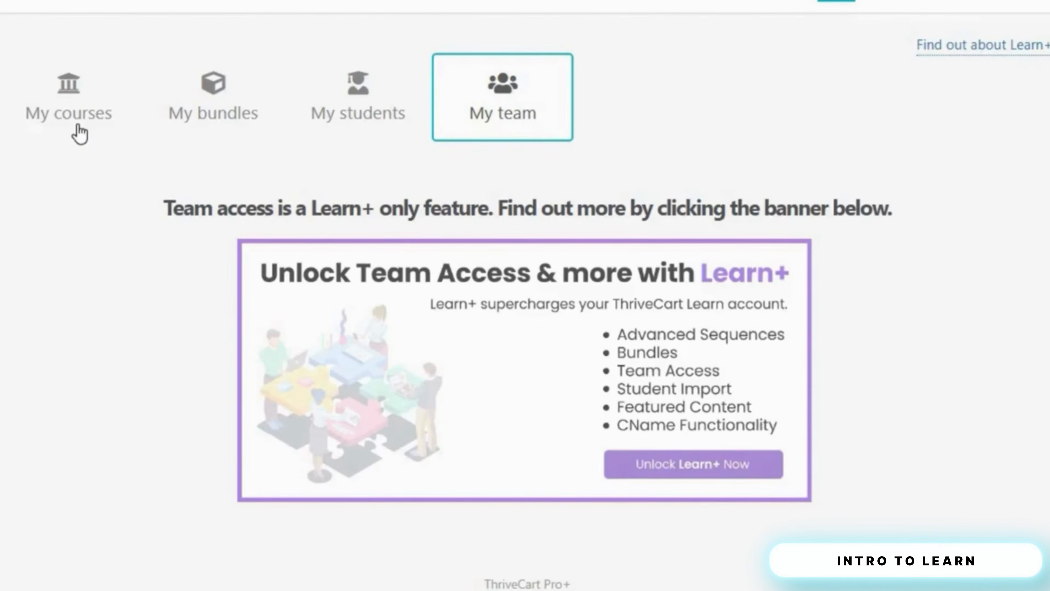
left_click(80, 106)
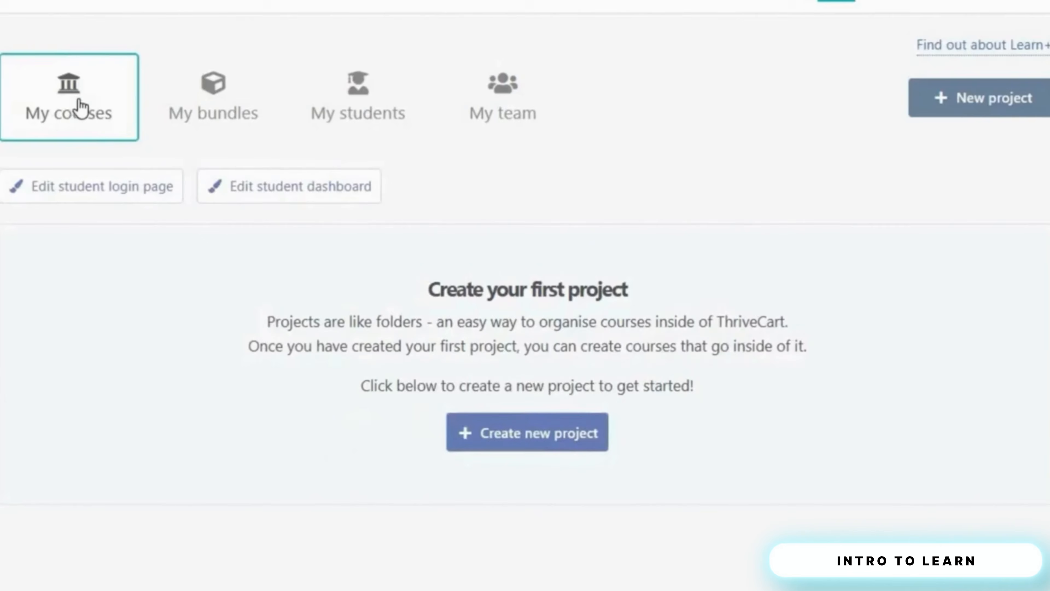
- Create an empty project named 'My Project 1' in My courses
left_click(528, 441)
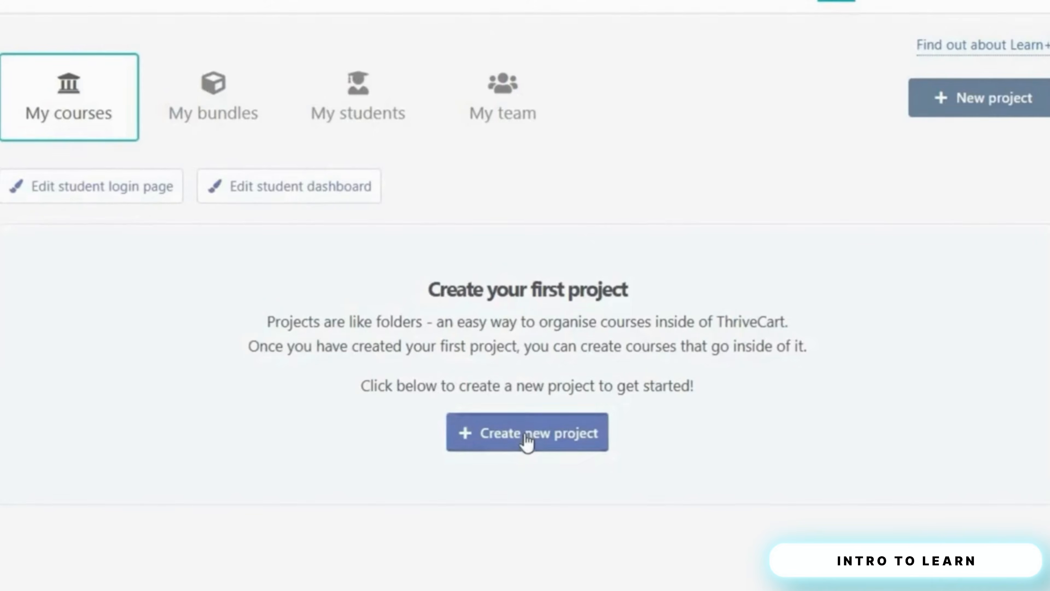
left_click(492, 216)
type("M")
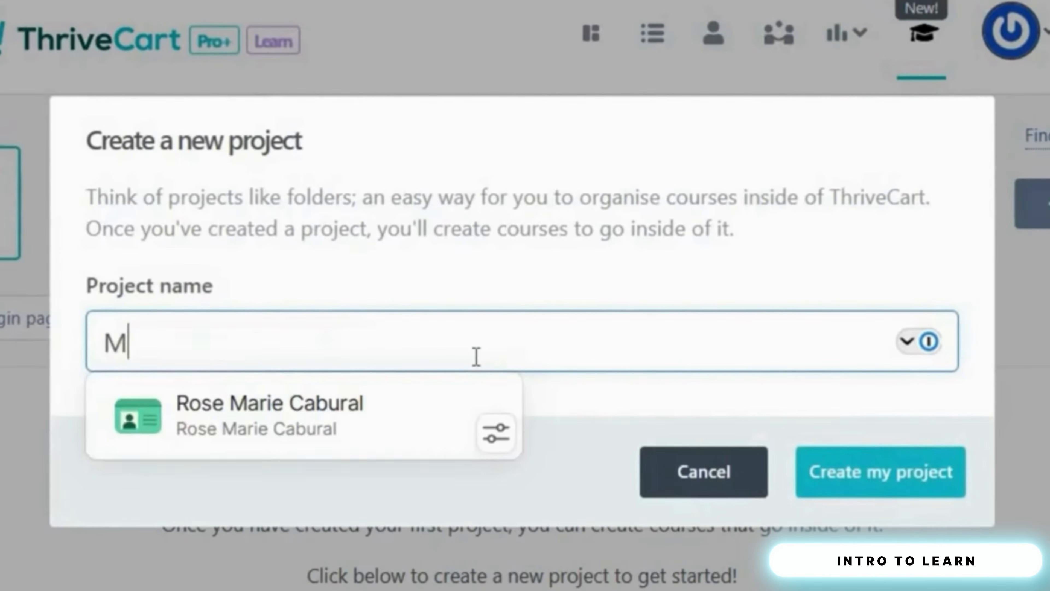
type("y Project 1")
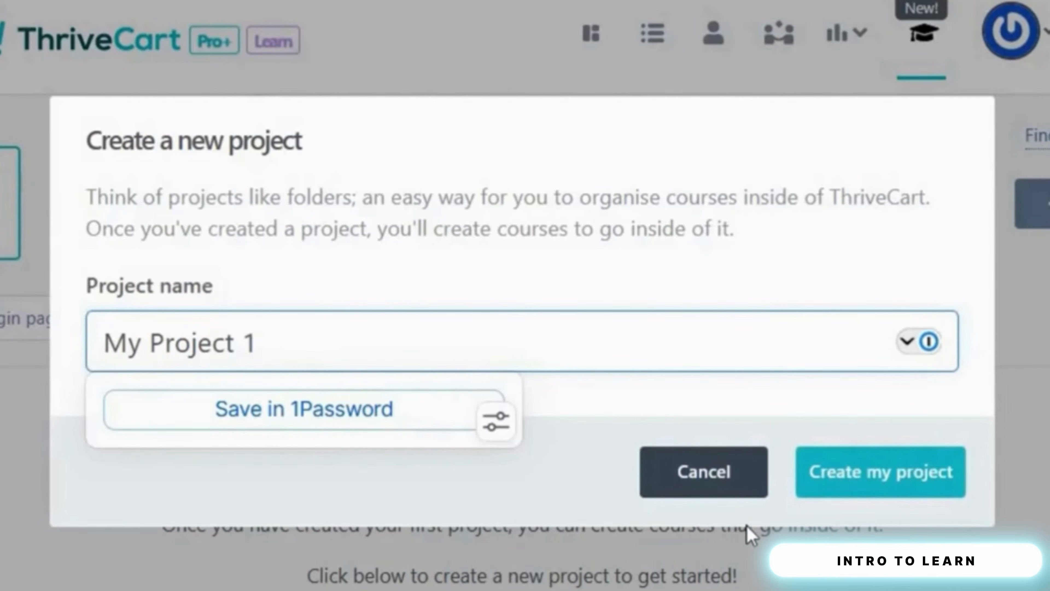
left_click(838, 488)
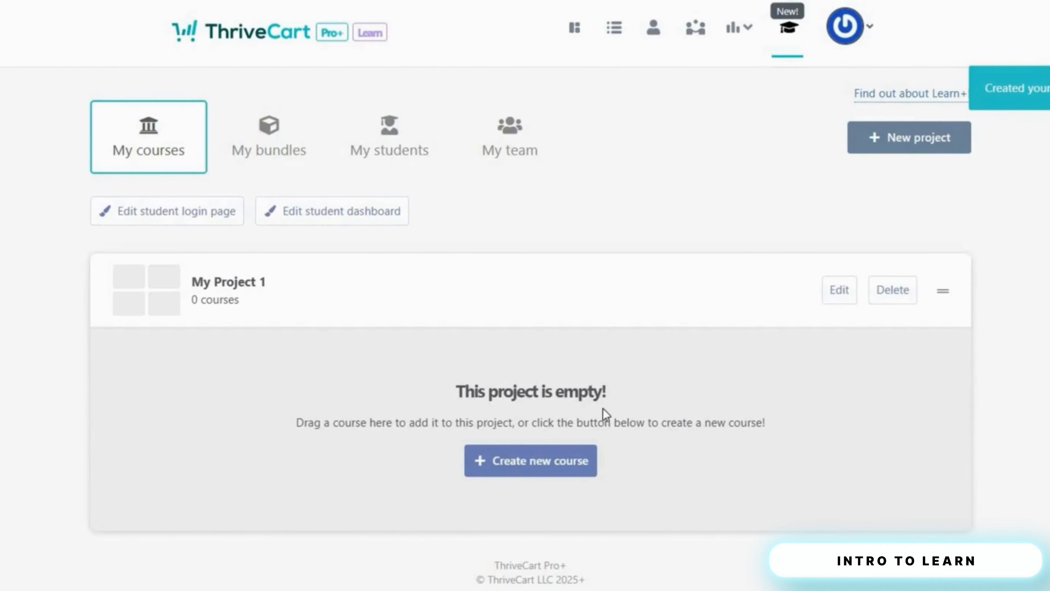
- Start a new course named 'My first course' with English as its default language
left_click(556, 457)
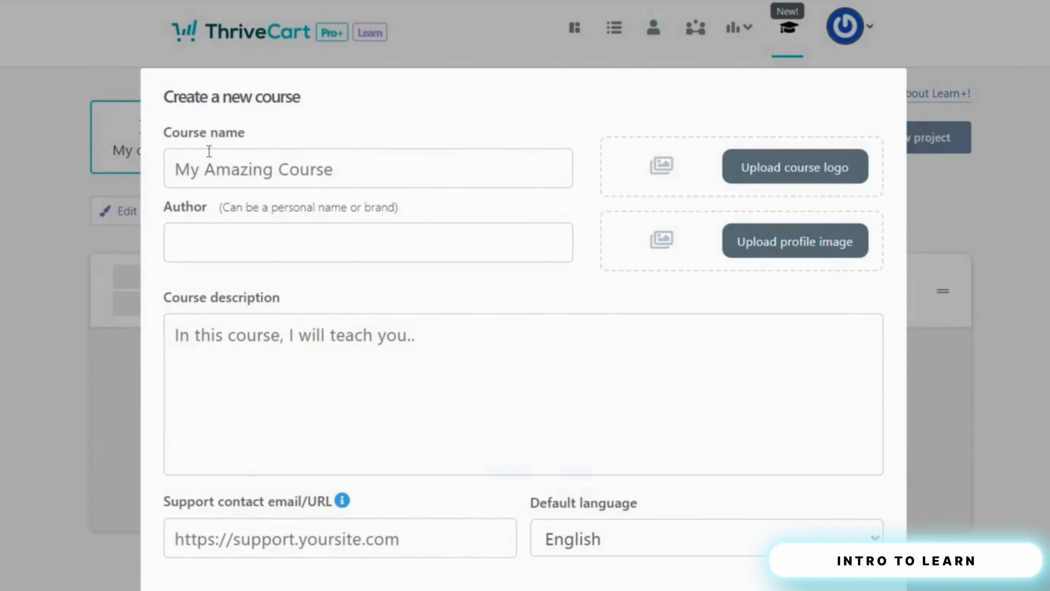
left_click(228, 174)
type("M")
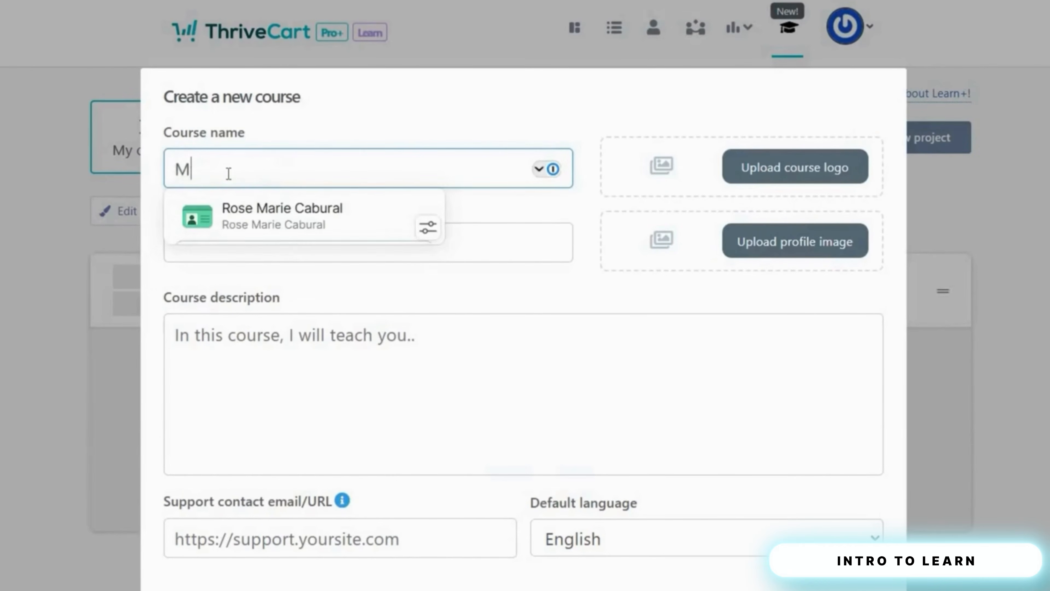
type("y first")
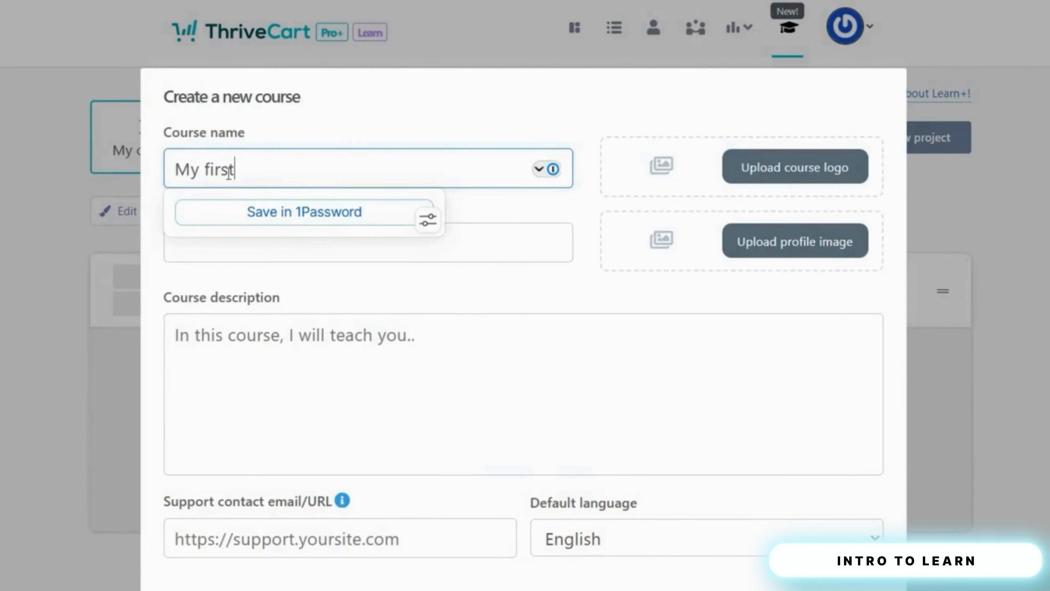
type(" course")
left_click(411, 264)
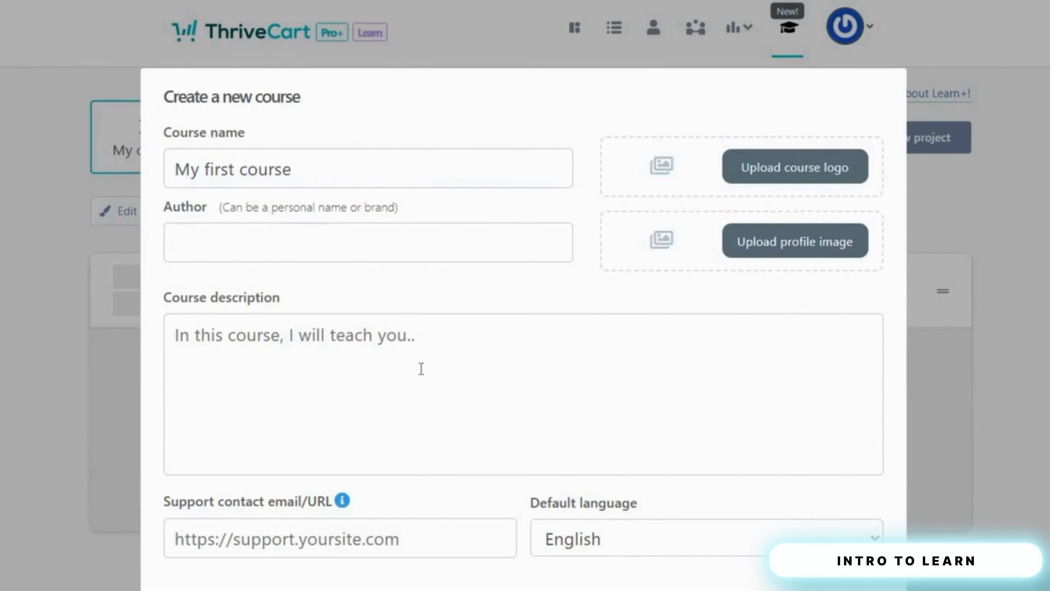
scroll(421, 368, "down", 2)
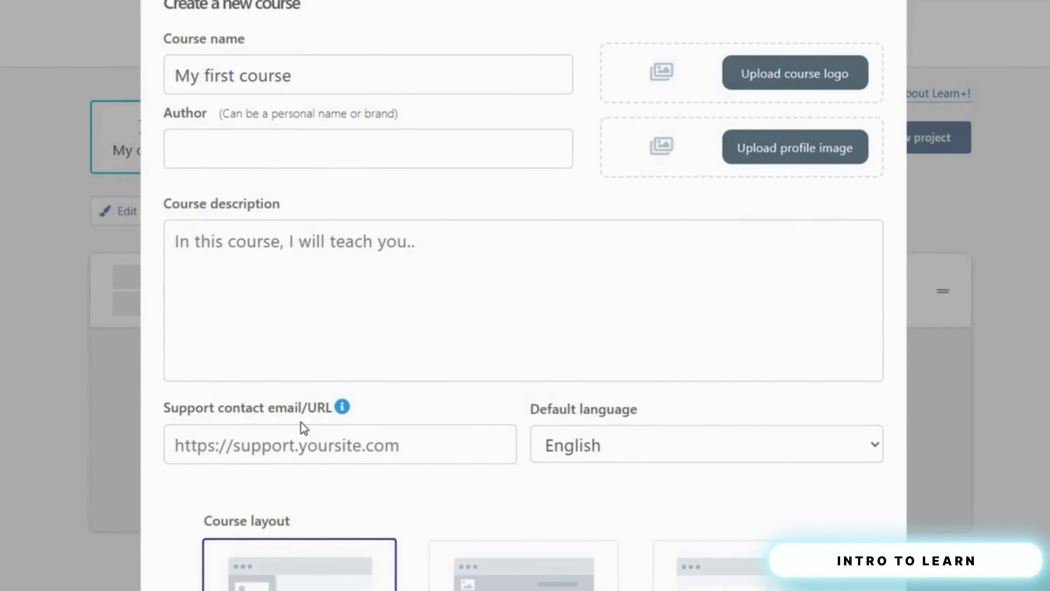
left_click(622, 447)
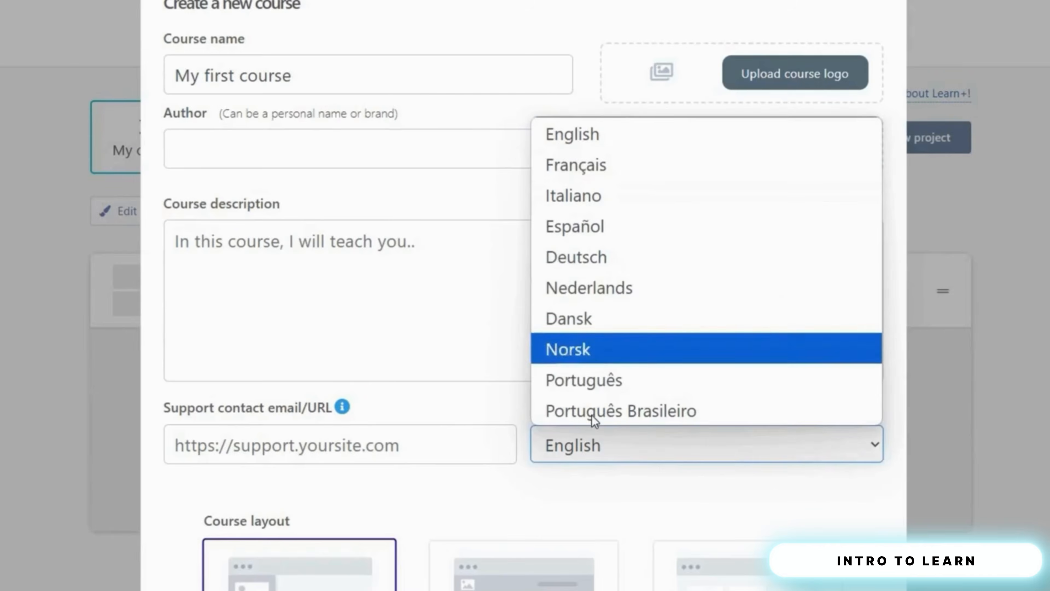
left_click(577, 140)
- Choose the Sidebar course layout after comparing Top Menu and Grid (Page)
scroll(193, 478, "down", 5)
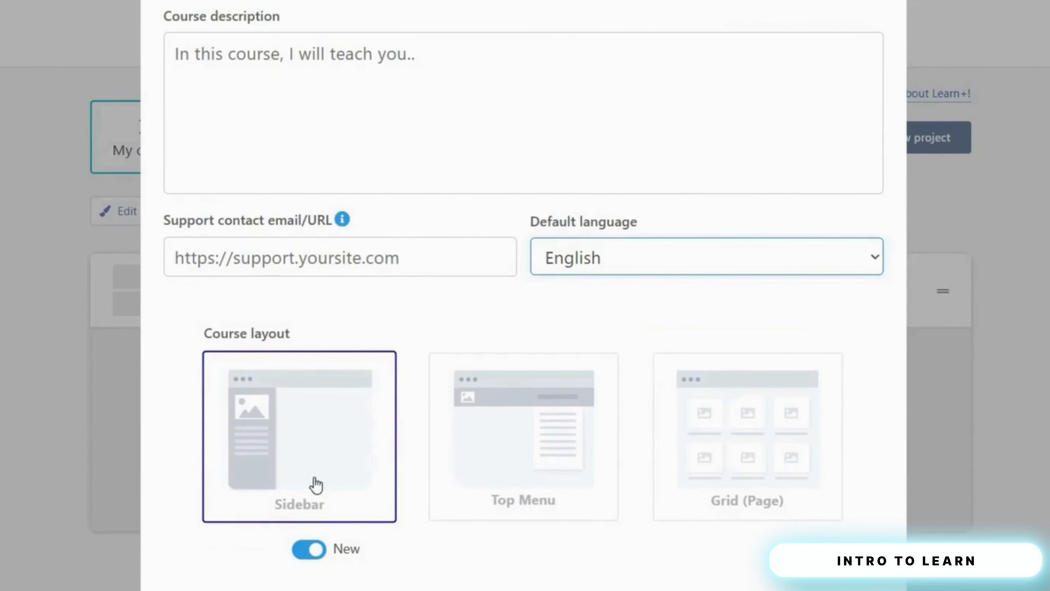
left_click(516, 498)
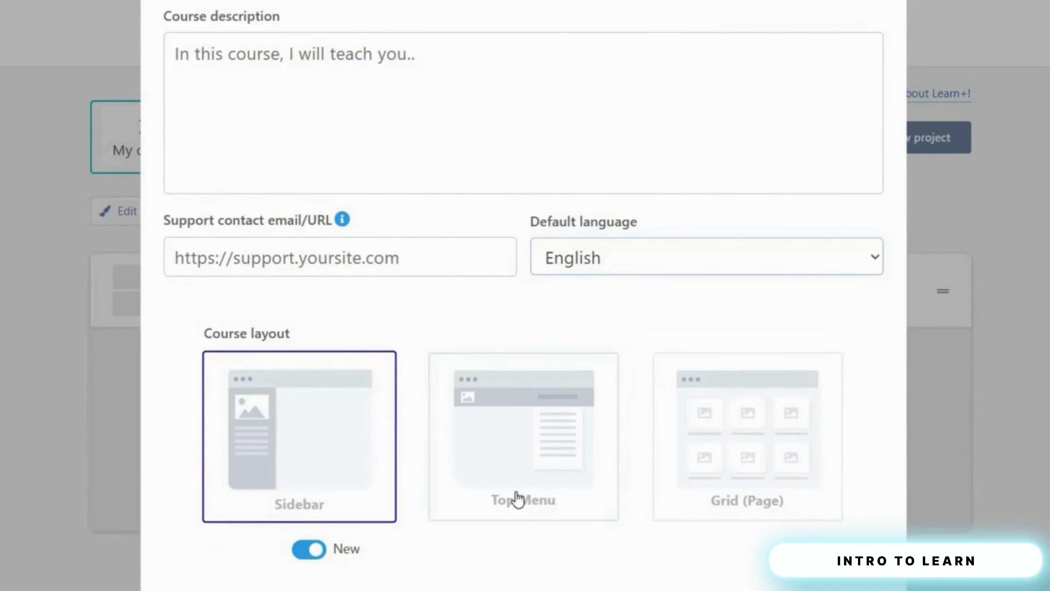
left_click(727, 506)
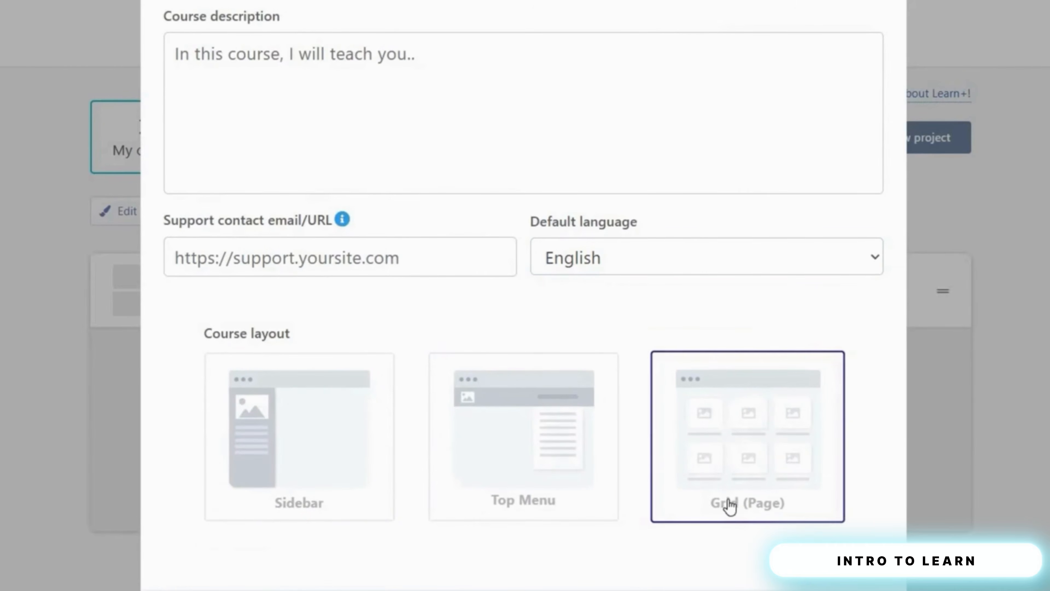
left_click(345, 472)
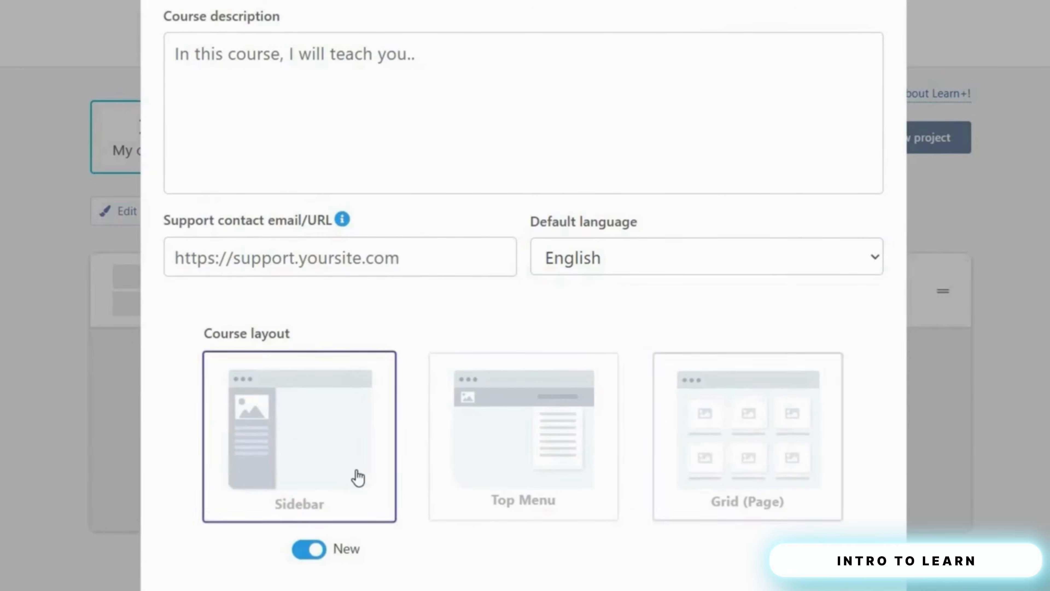
scroll(358, 478, "down", 5)
scroll(980, 353, "up", 8)
- Upload thrivecart_logo as the course logo, enter the support email, and create the course
left_click(792, 89)
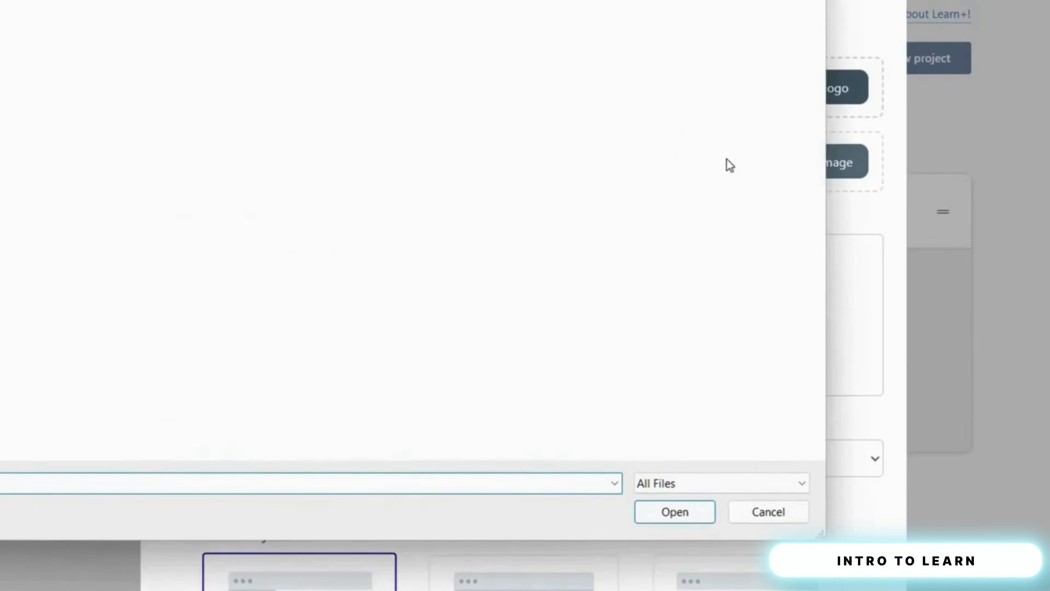
scroll(715, 159, "down", 10)
scroll(710, 154, "up", 5)
left_click(658, 236)
left_click(667, 512)
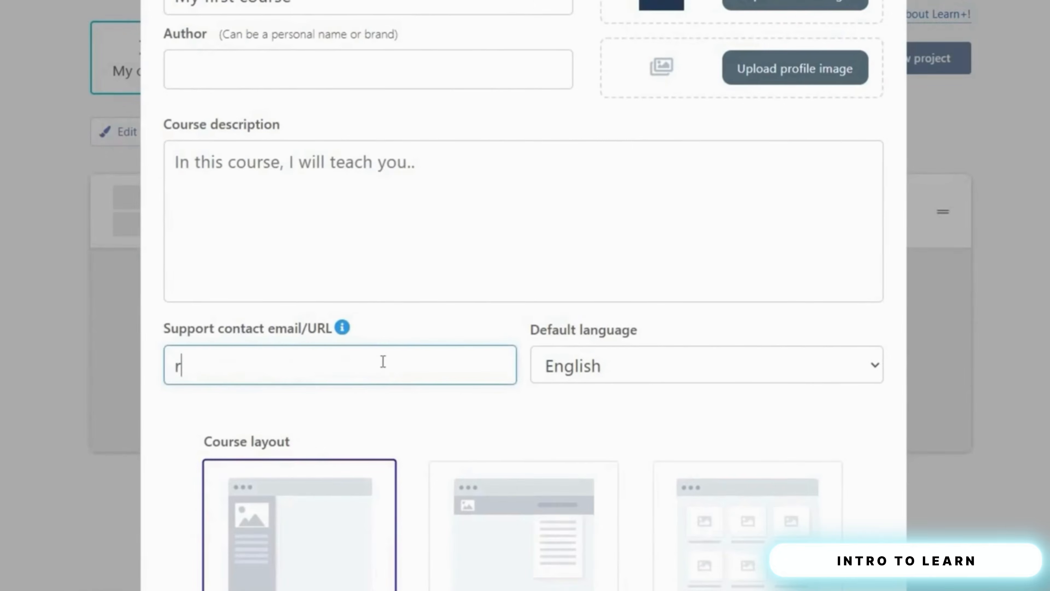
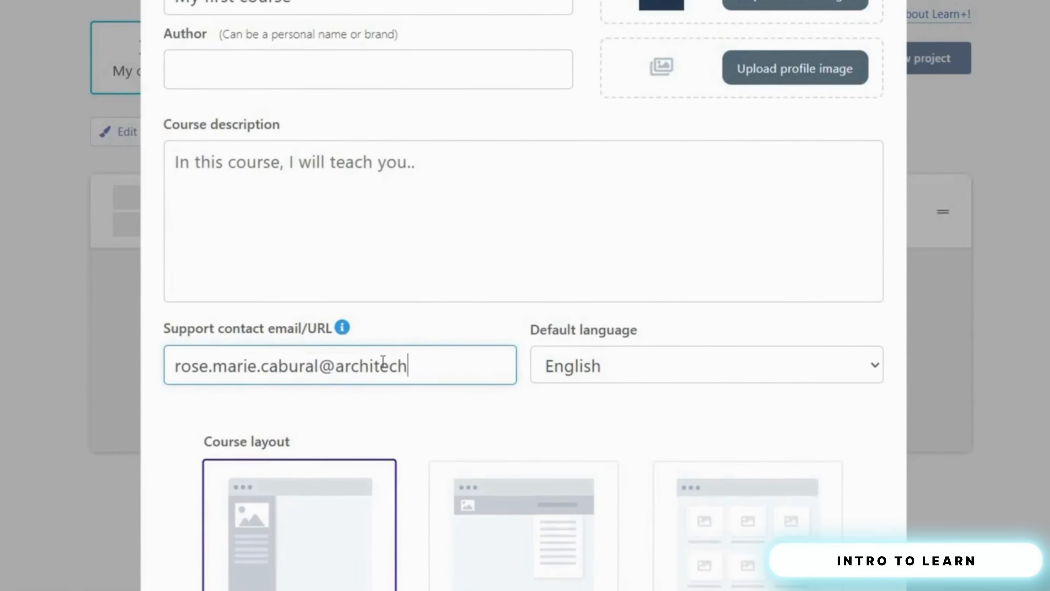
scroll(619, 404, "down", 3)
scroll(619, 403, "down", 3)
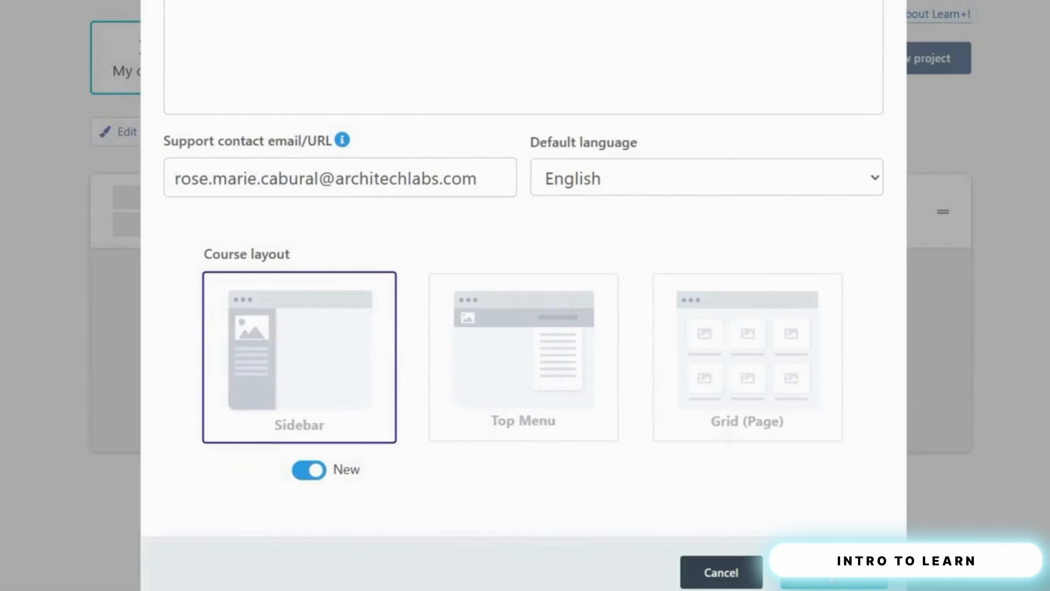
left_click(838, 585)
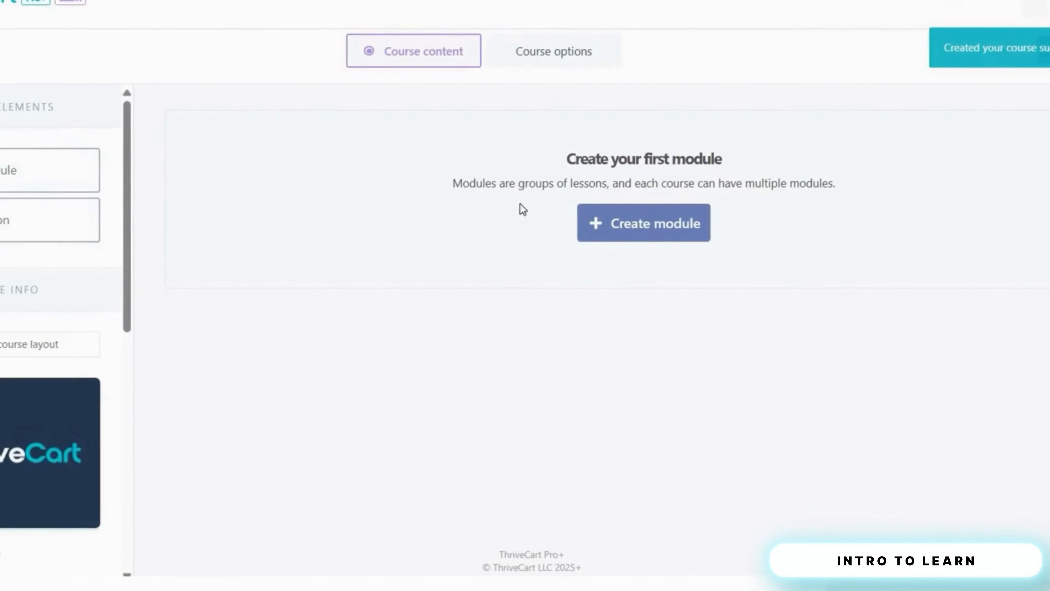
- Replace the 'No description set' placeholder with the description 'this is course'
scroll(96, 302, "down", 3)
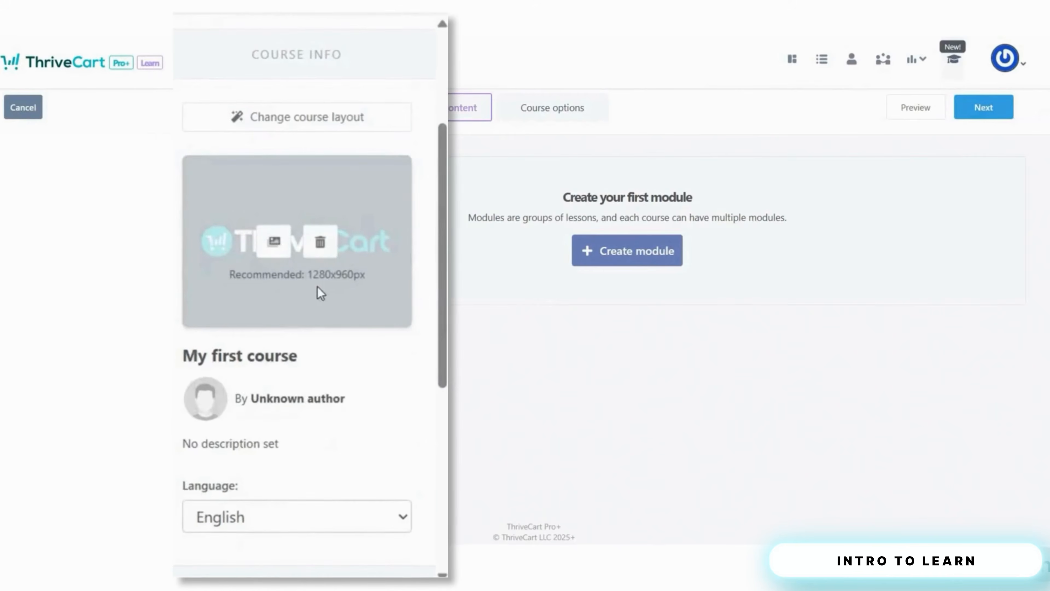
scroll(327, 285, "down", 3)
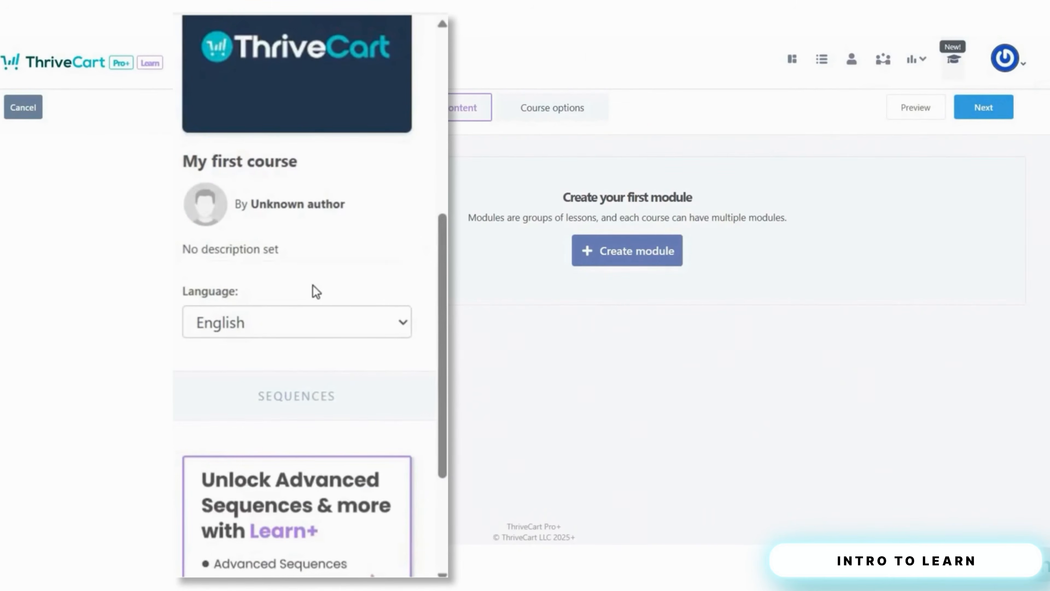
left_click(321, 250)
triple_click(189, 250)
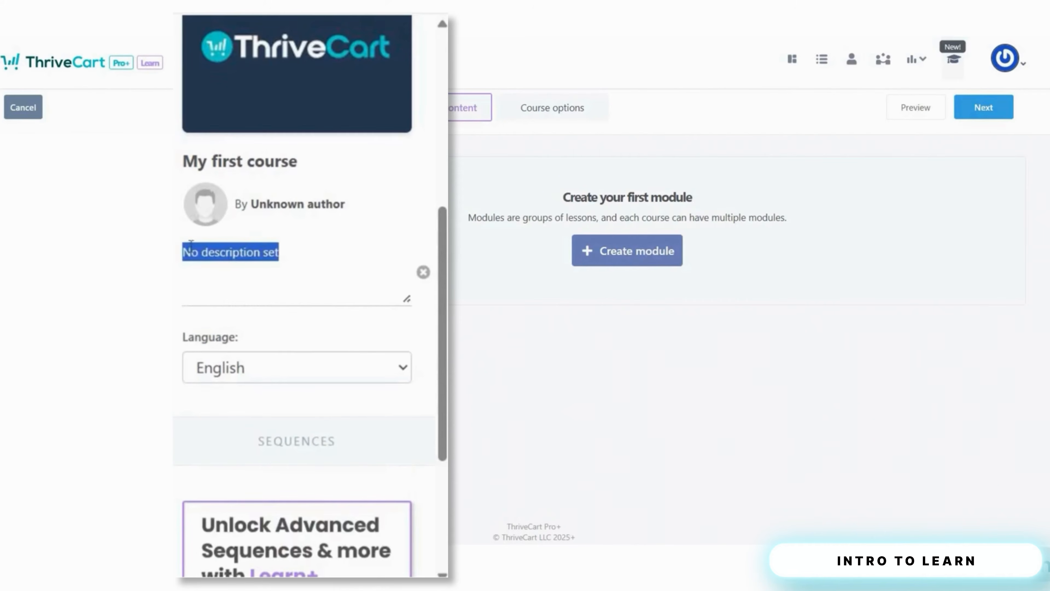
type("this is course")
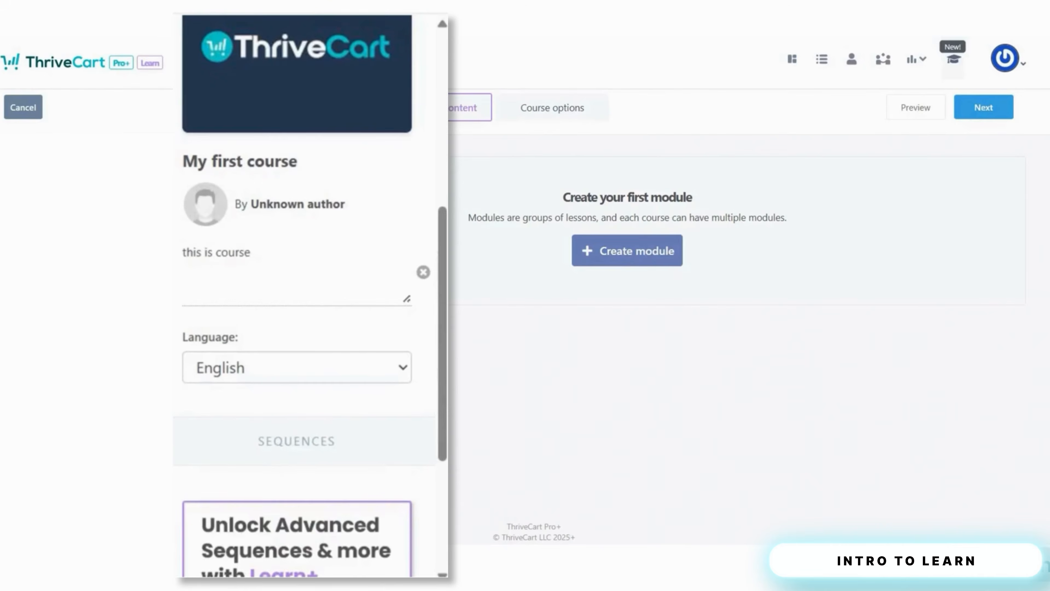
left_click(372, 576)
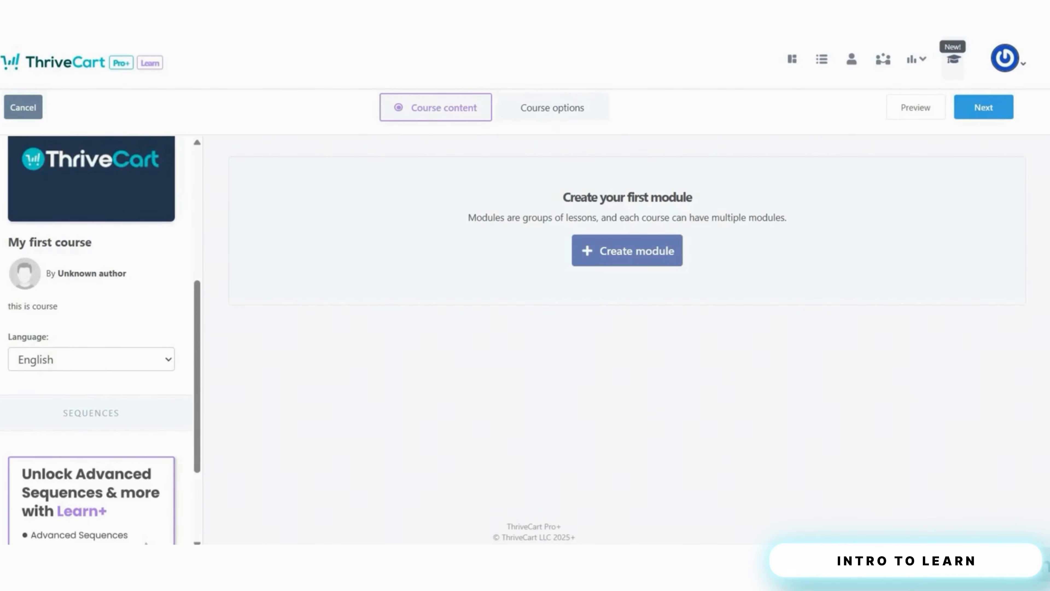
- Create a module named 'Getting Started' with availability set to All students
left_click(626, 251)
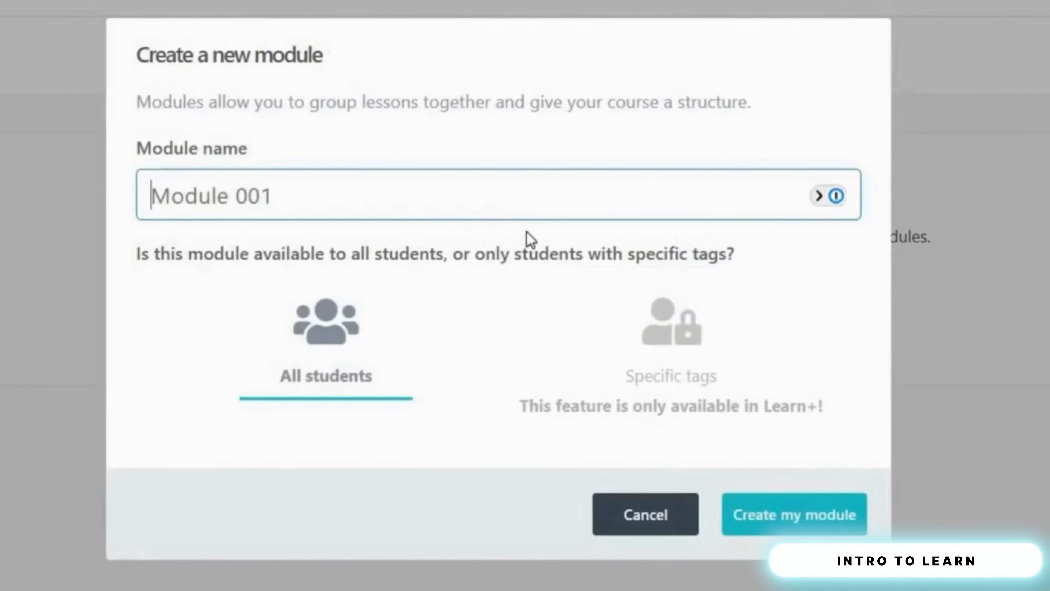
left_click(534, 212)
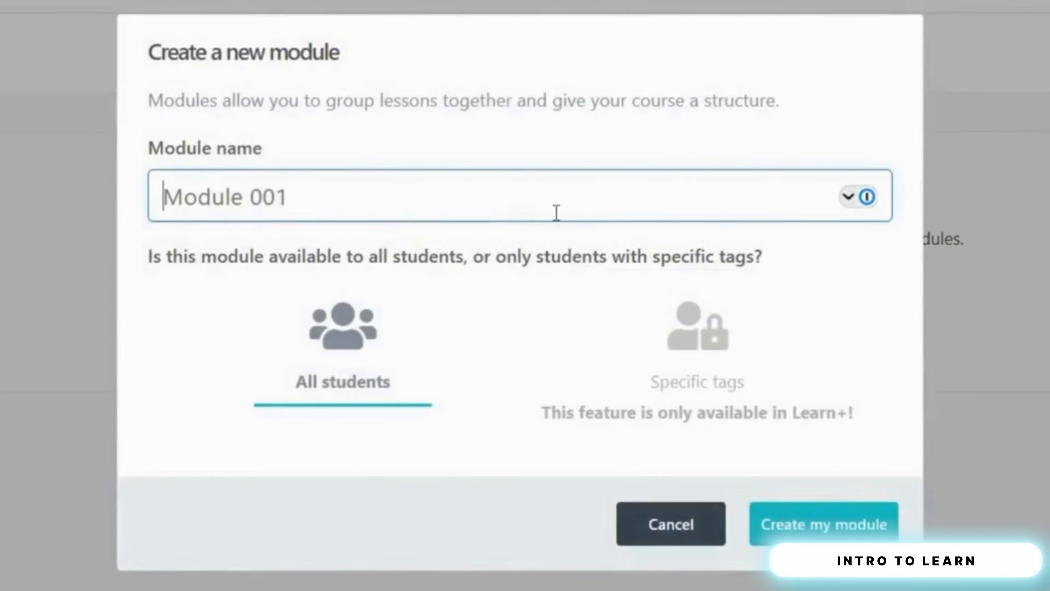
type("Getting Stare")
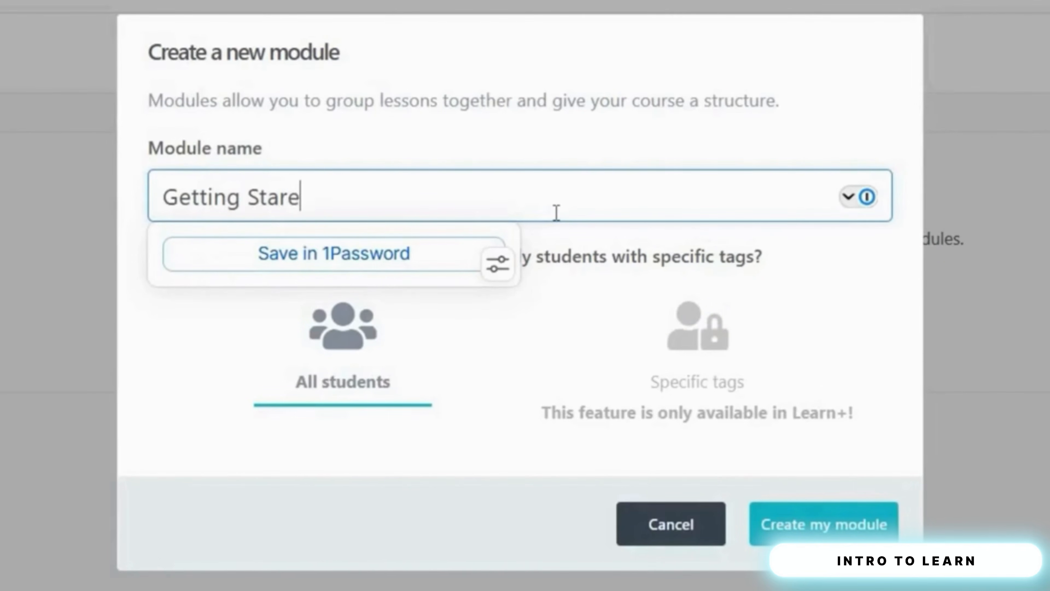
key("BackSpace")
type("ted")
left_click(375, 383)
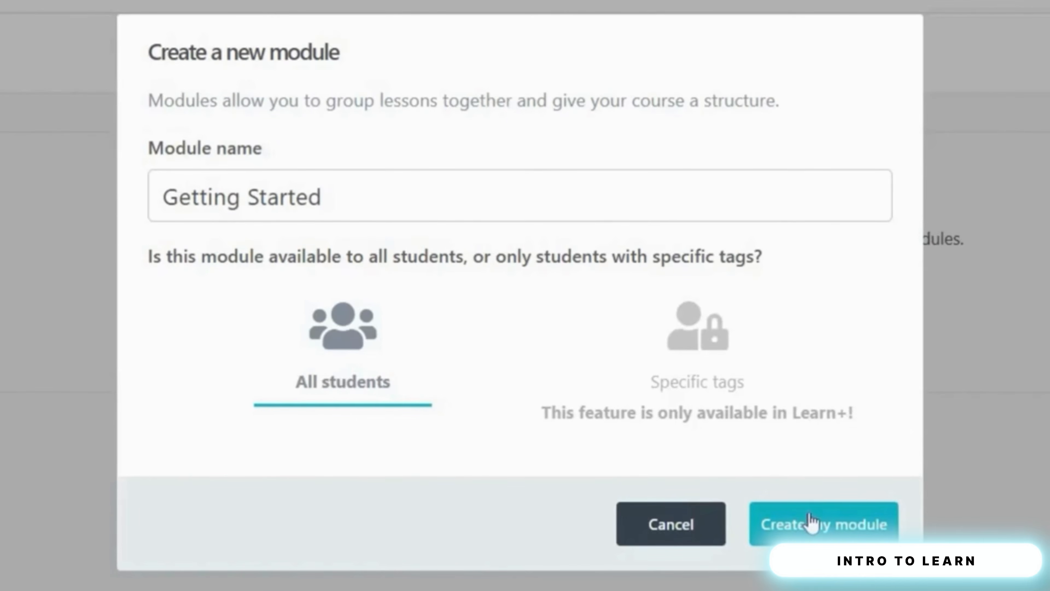
left_click(788, 524)
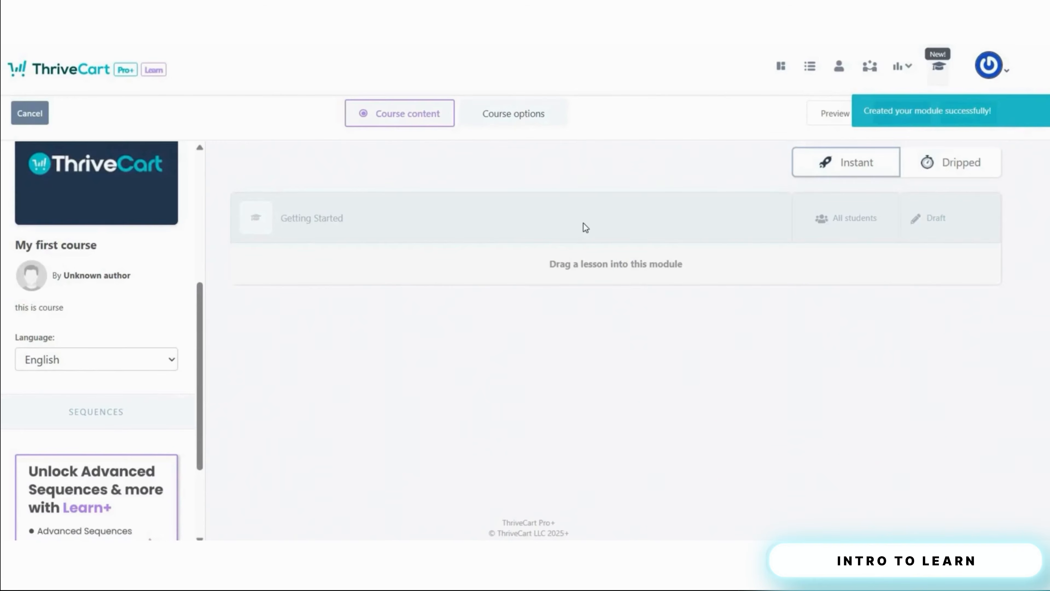
- Add a lesson 'My first lesson', available to All students, under Getting Started
scroll(131, 262, "up", 5)
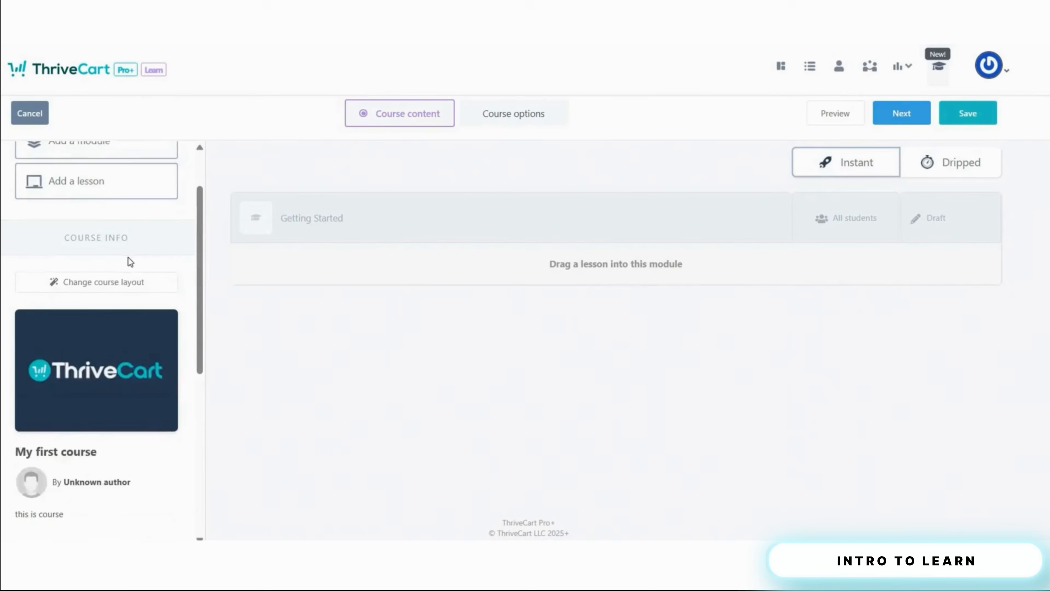
left_click_drag(129, 249, 409, 232)
left_click(418, 195)
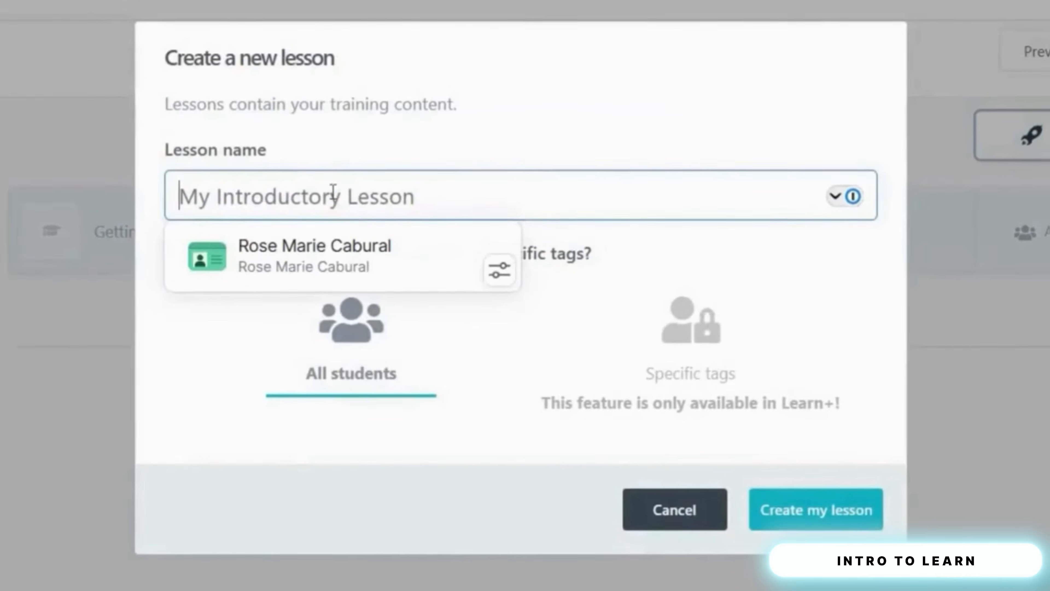
type("My first lesson")
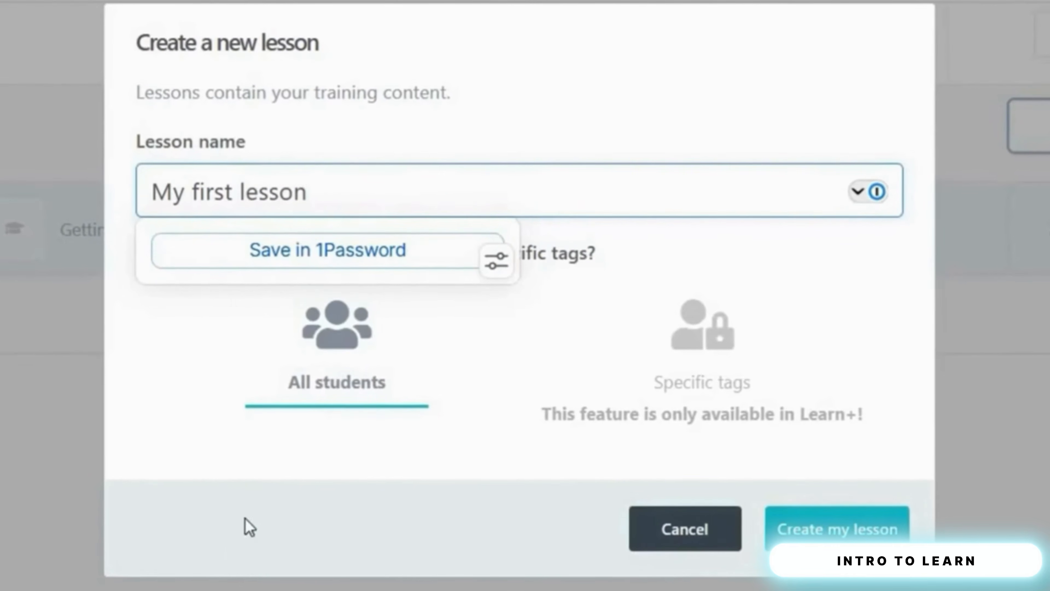
left_click(337, 369)
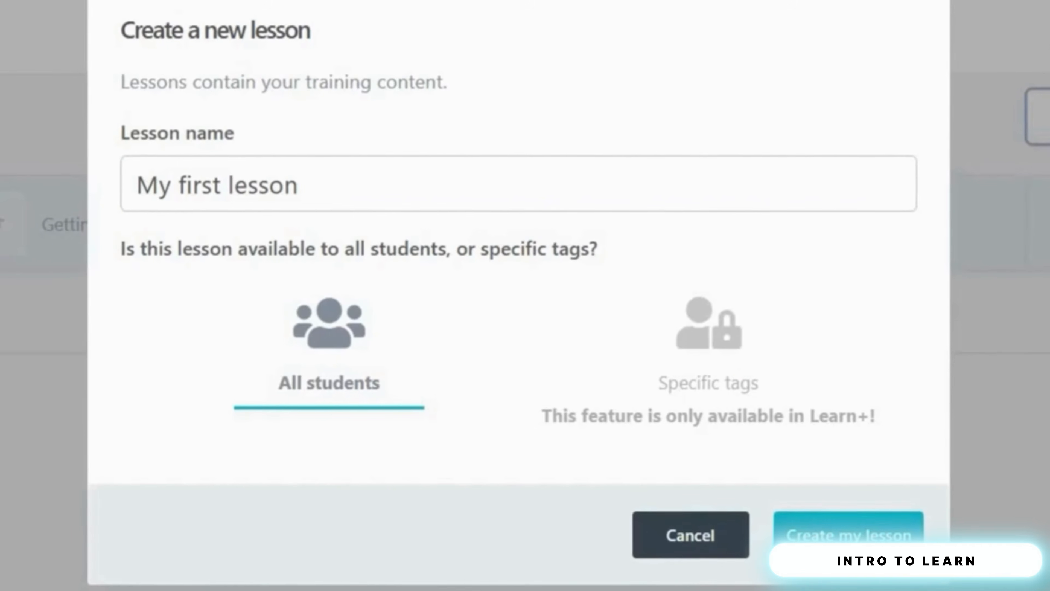
left_click(782, 537)
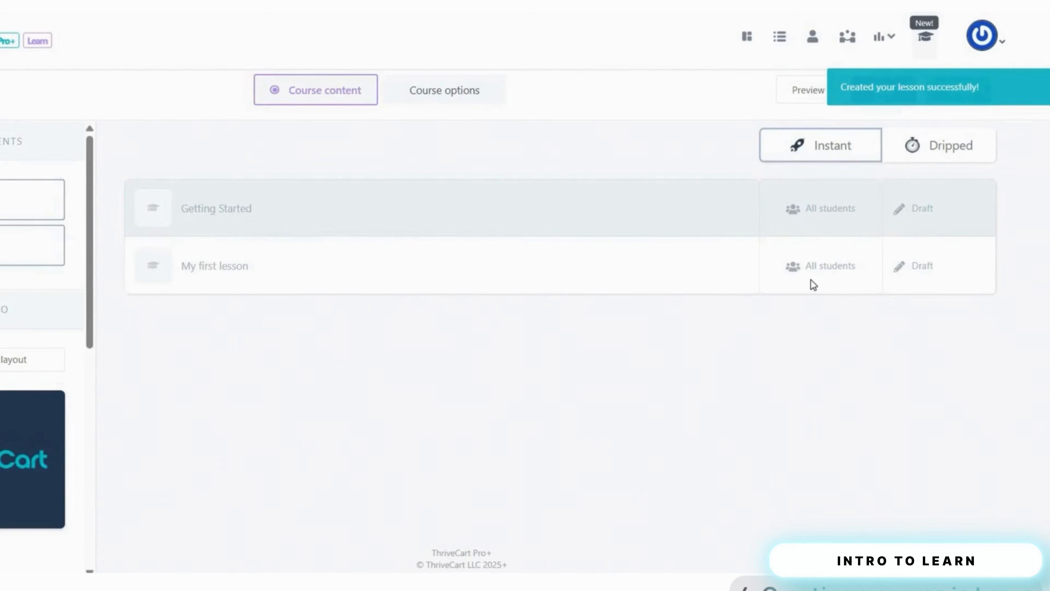
- Check the lesson's options, audience and Draft status, then open it in the editor
mouse_move(785, 276)
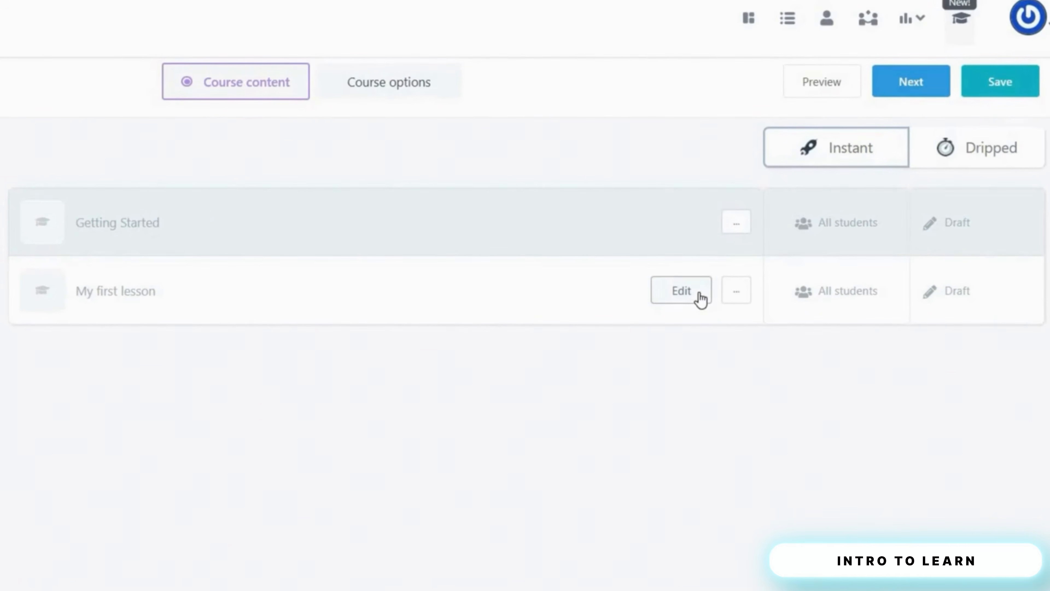
left_click(736, 293)
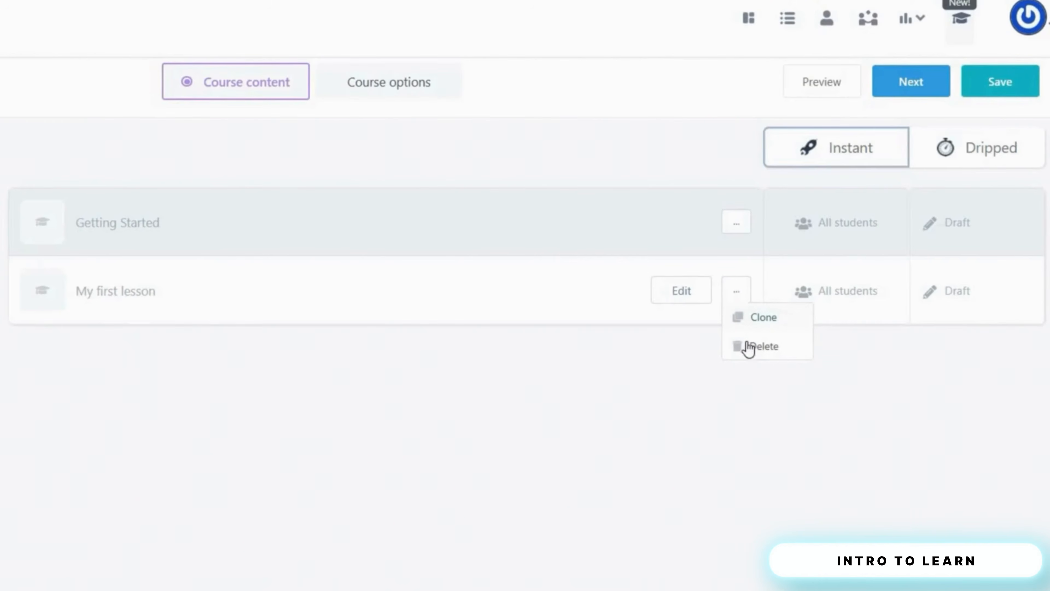
left_click(827, 301)
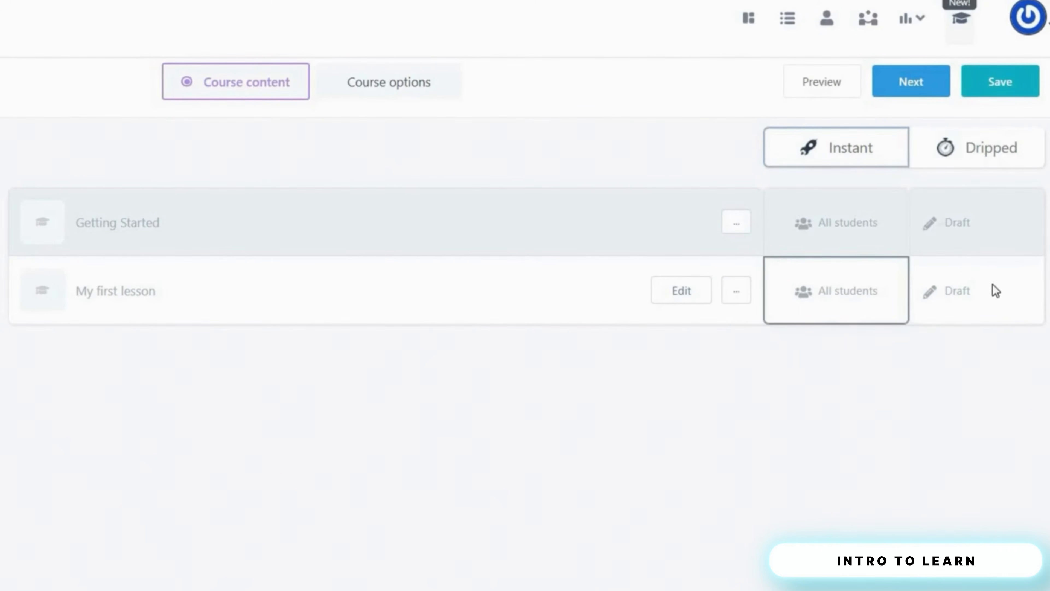
left_click(968, 297)
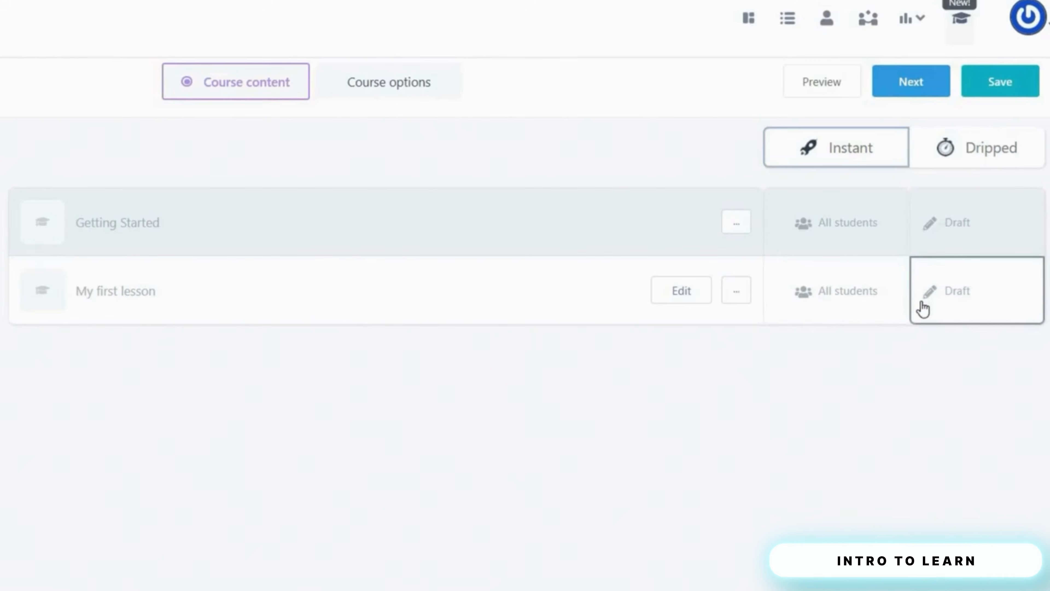
left_click(686, 294)
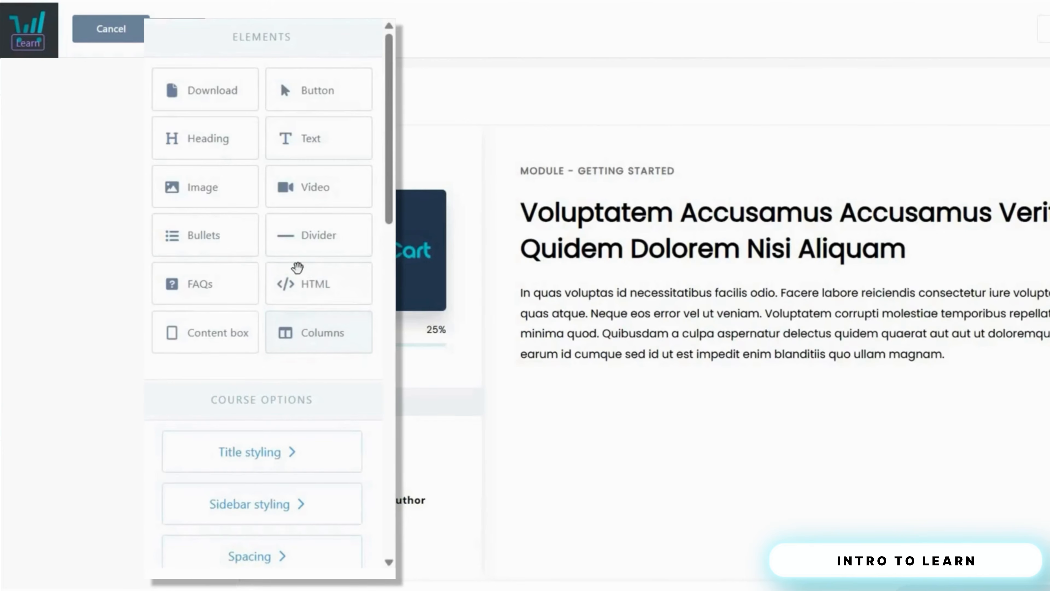
scroll(298, 267, "down", 4)
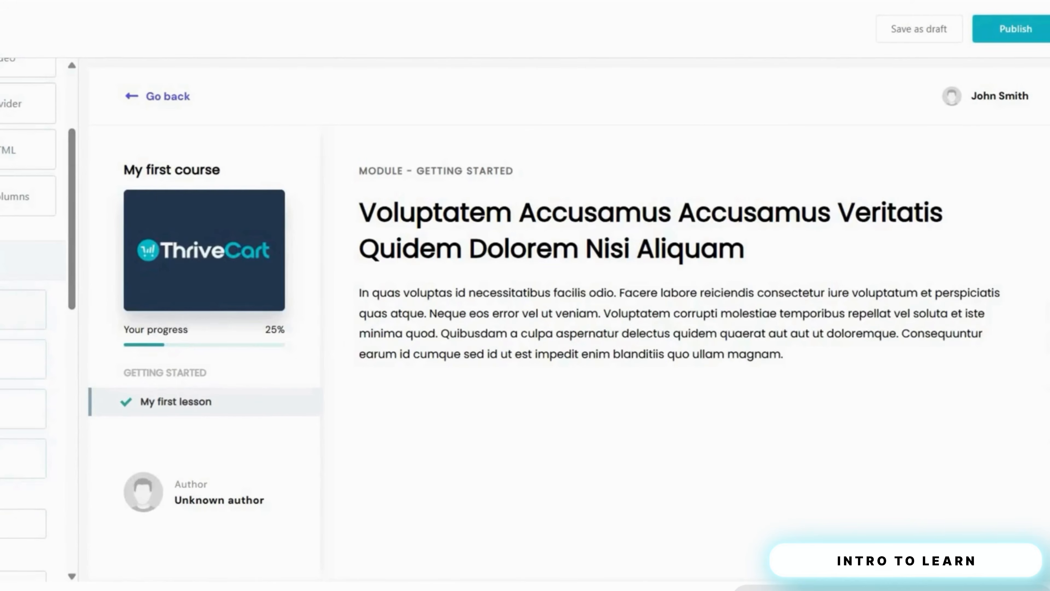
scroll(60, 301, "down", 1)
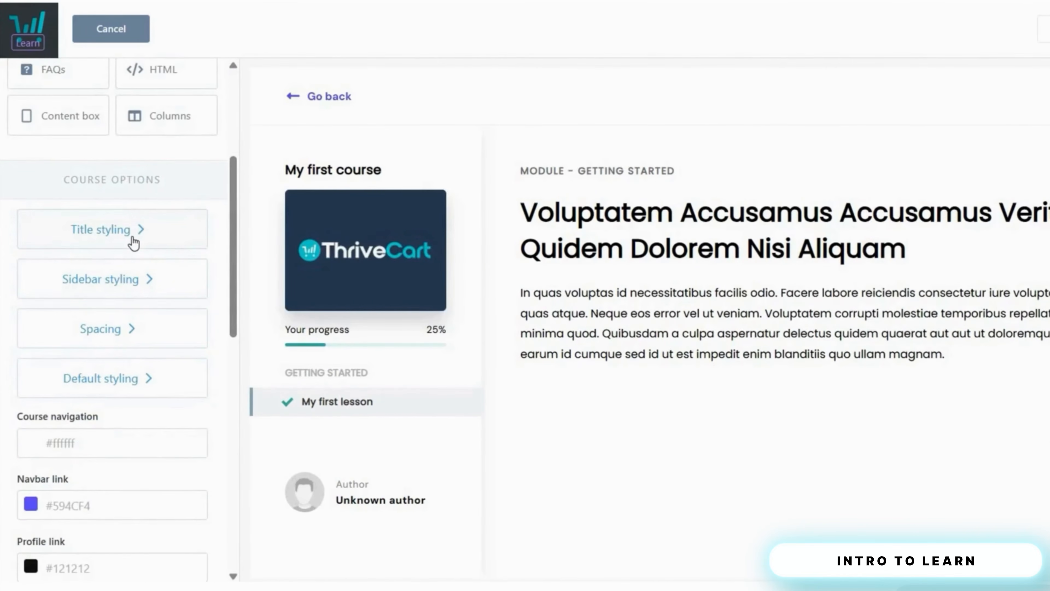
left_click(134, 242)
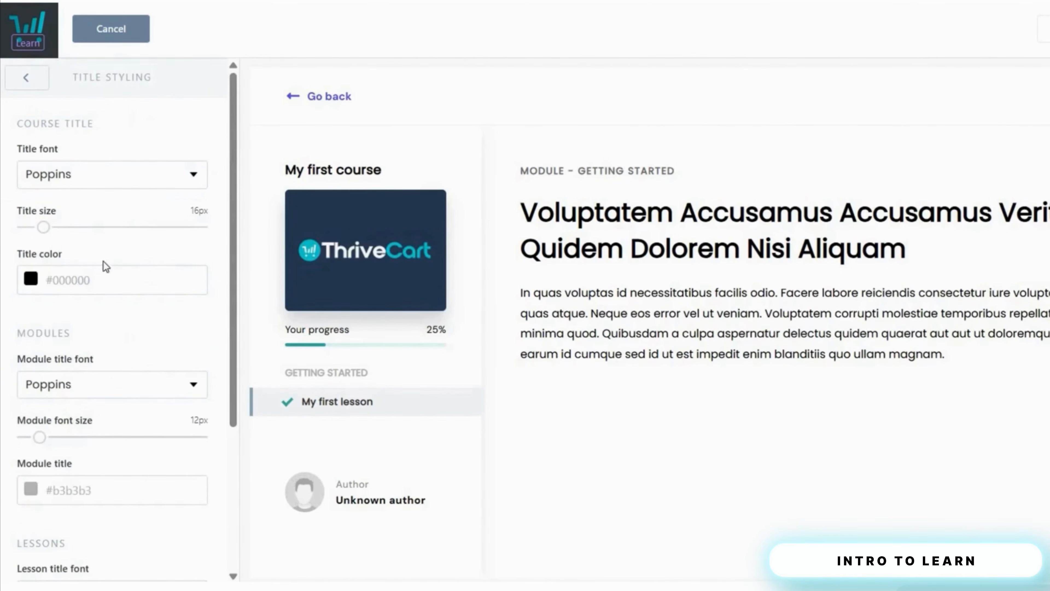
scroll(59, 87, "down", 3)
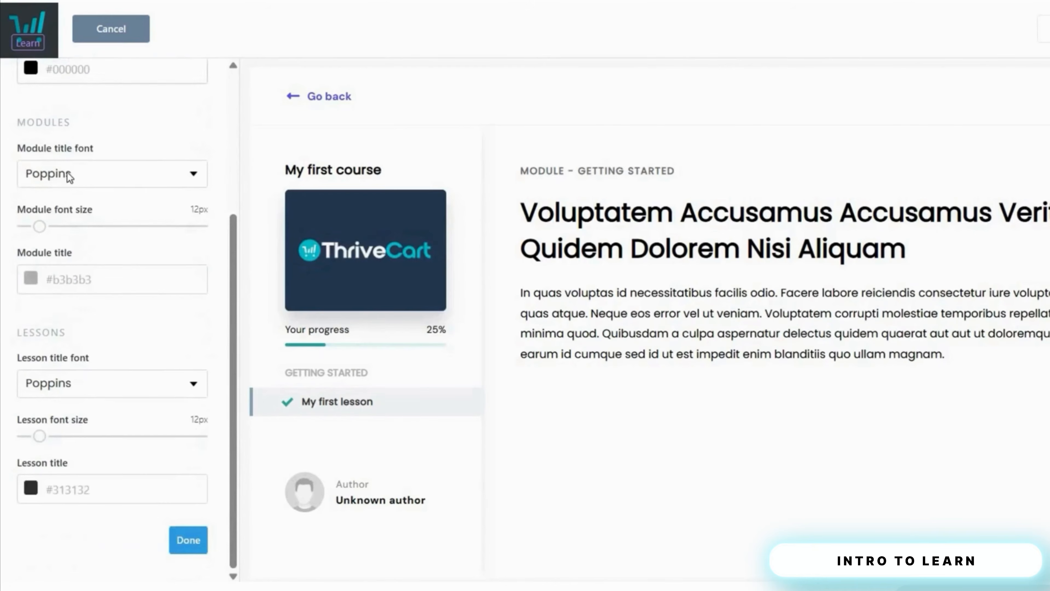
scroll(64, 172, "up", 2)
scroll(40, 102, "up", 2)
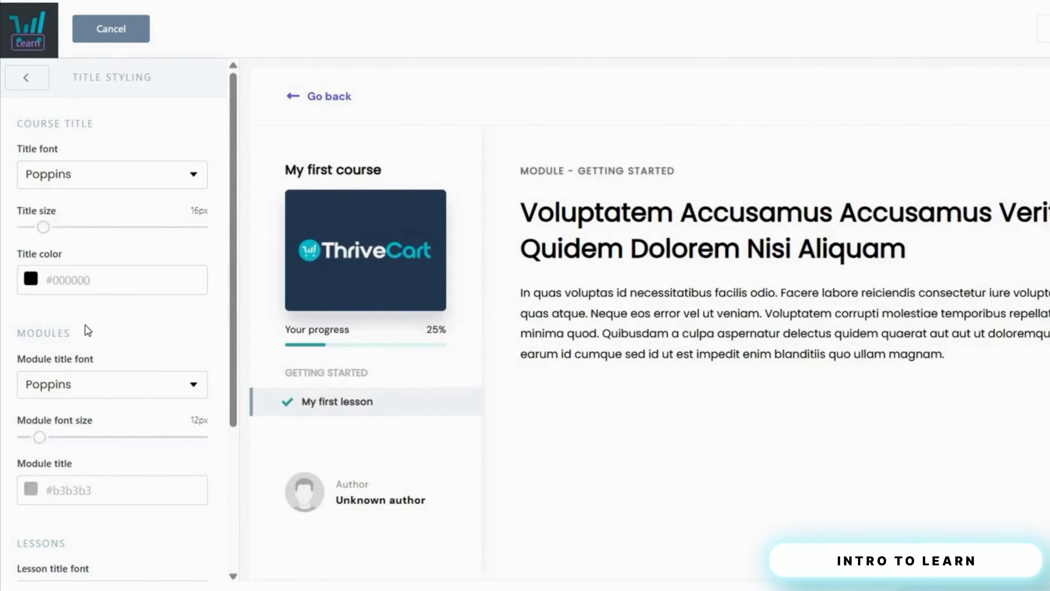
scroll(88, 329, "down", 5)
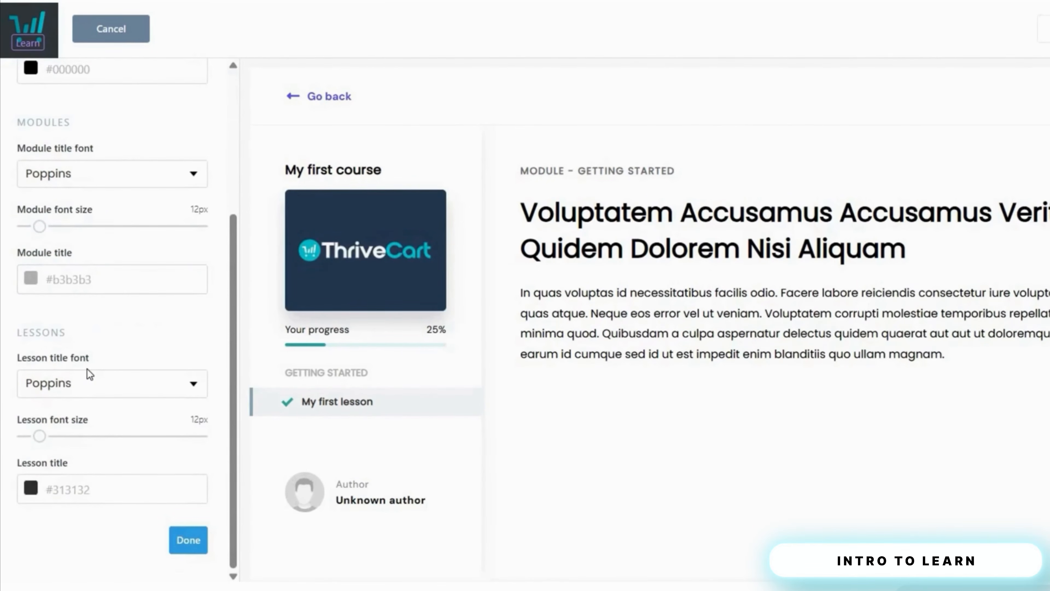
scroll(86, 369, "up", 4)
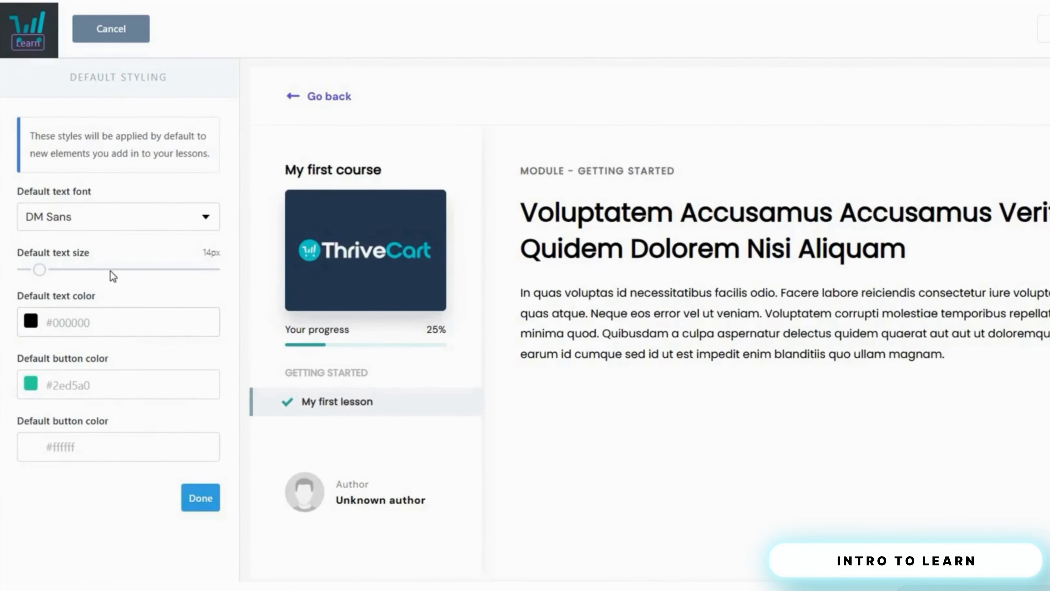
left_click(211, 498)
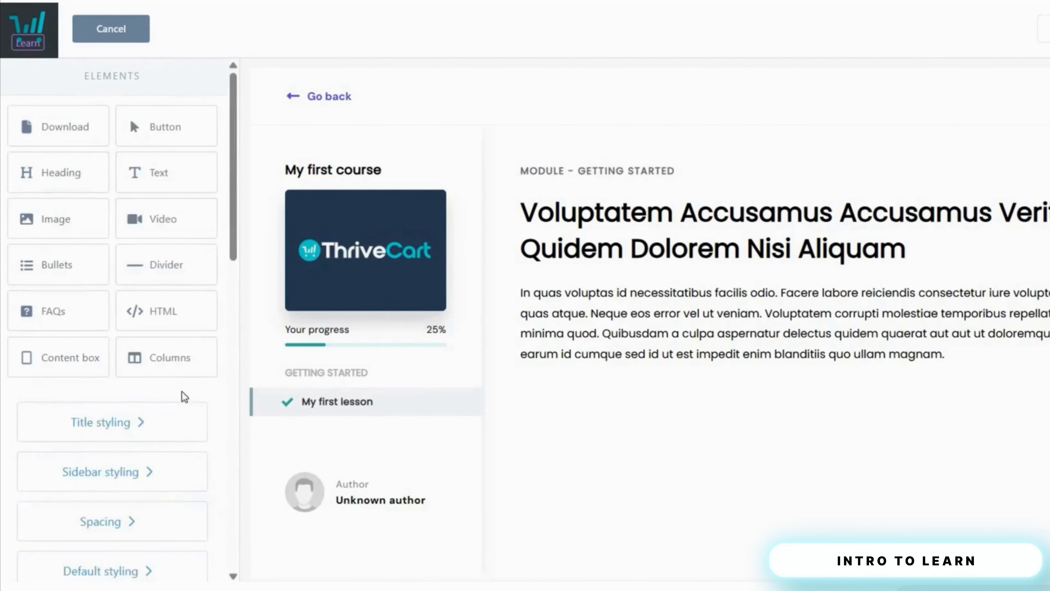
scroll(180, 386, "down", 5)
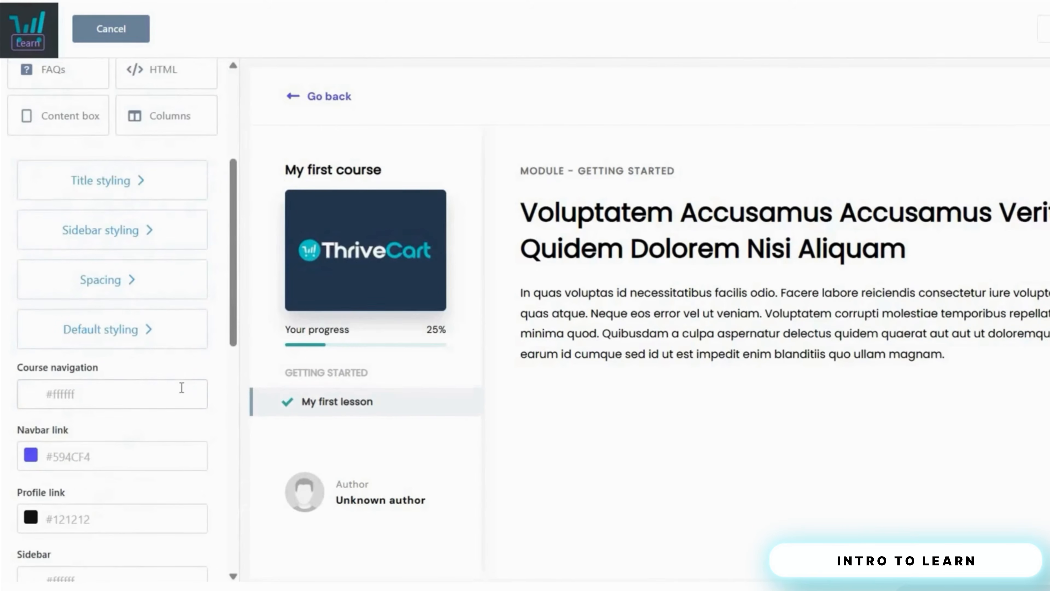
- Select the lesson's heading and paragraph to inspect their text and styling
scroll(196, 388, "up", 5)
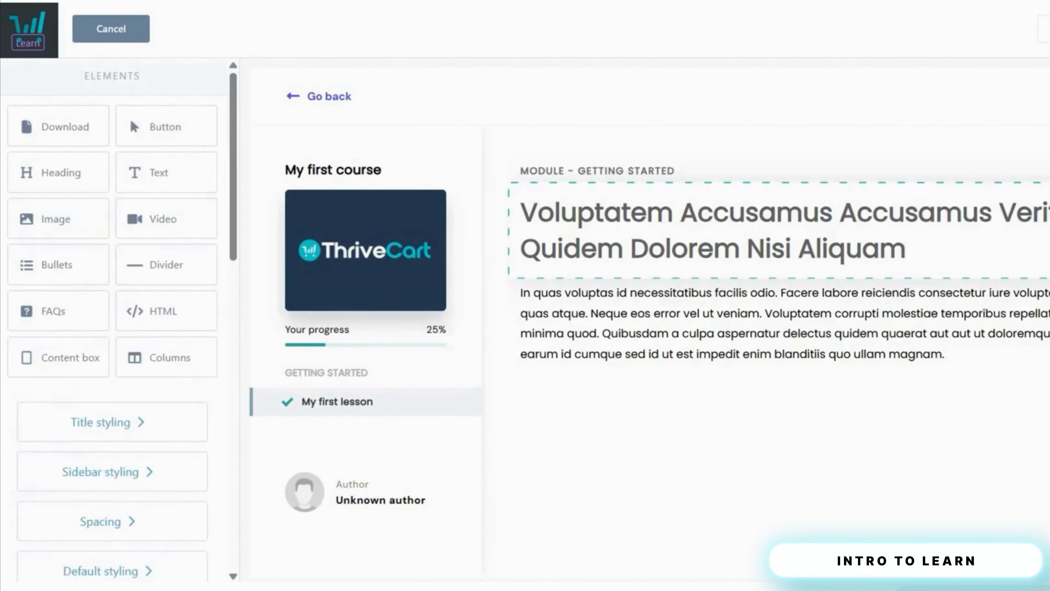
left_click(692, 378)
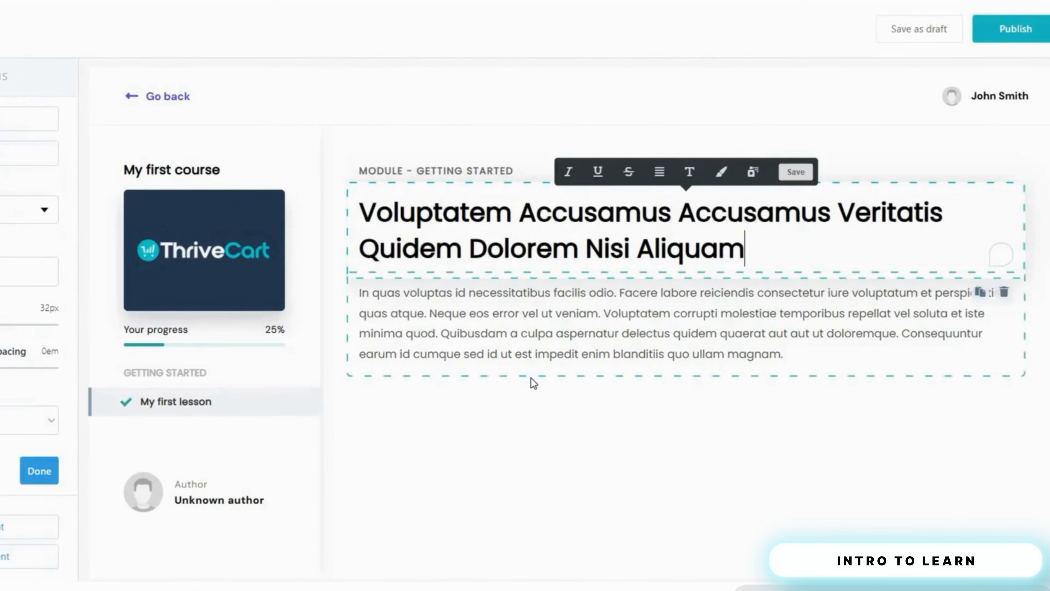
left_click(551, 363)
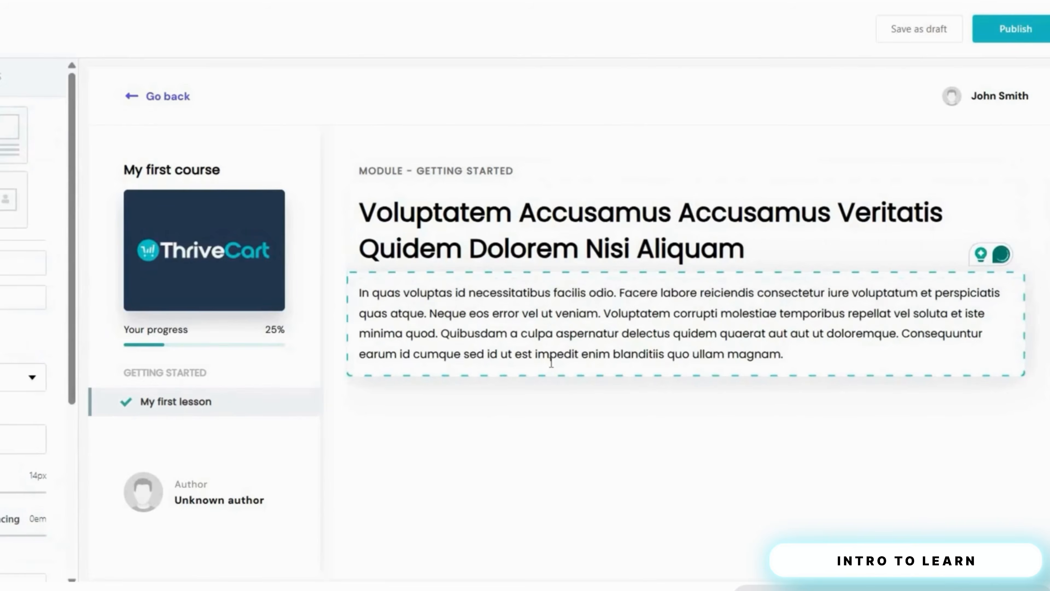
left_click(381, 182)
left_click(305, 132)
left_click(405, 293)
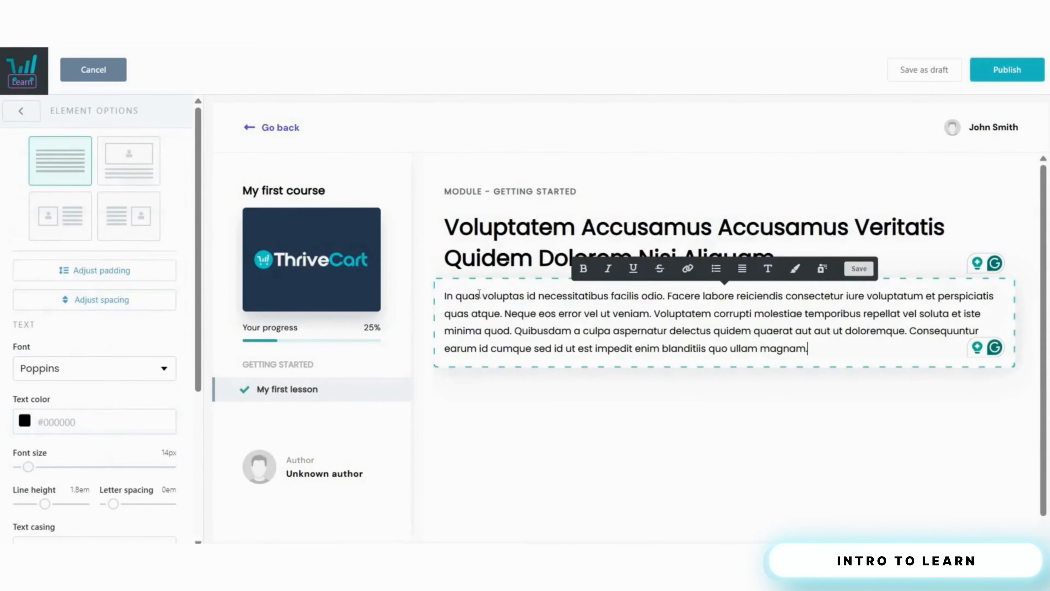
left_click(560, 243)
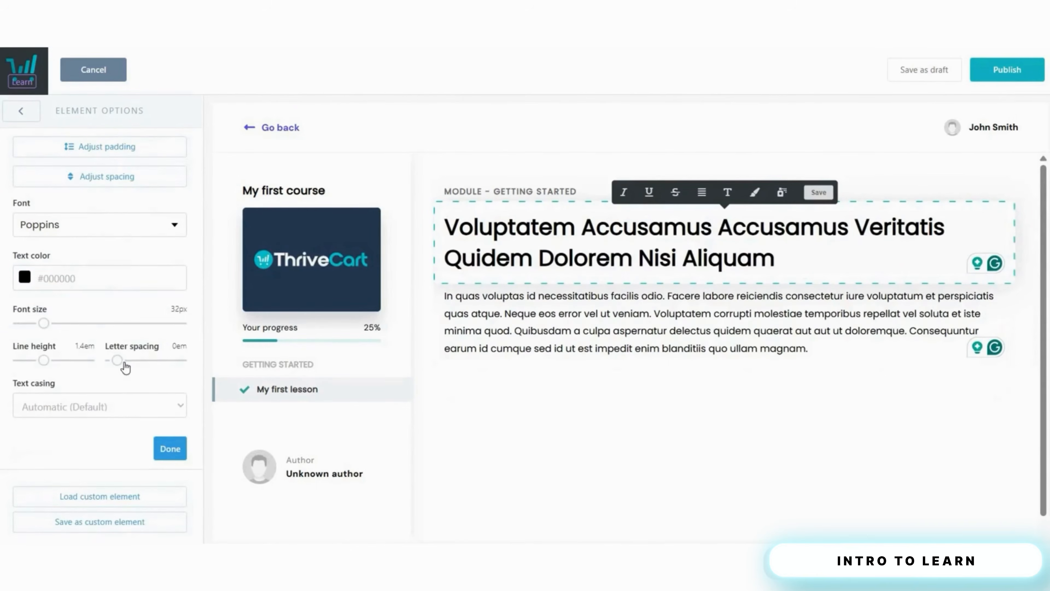
- Add an image block and a download block renamed 'Download this' below the paragraph
left_click(167, 447)
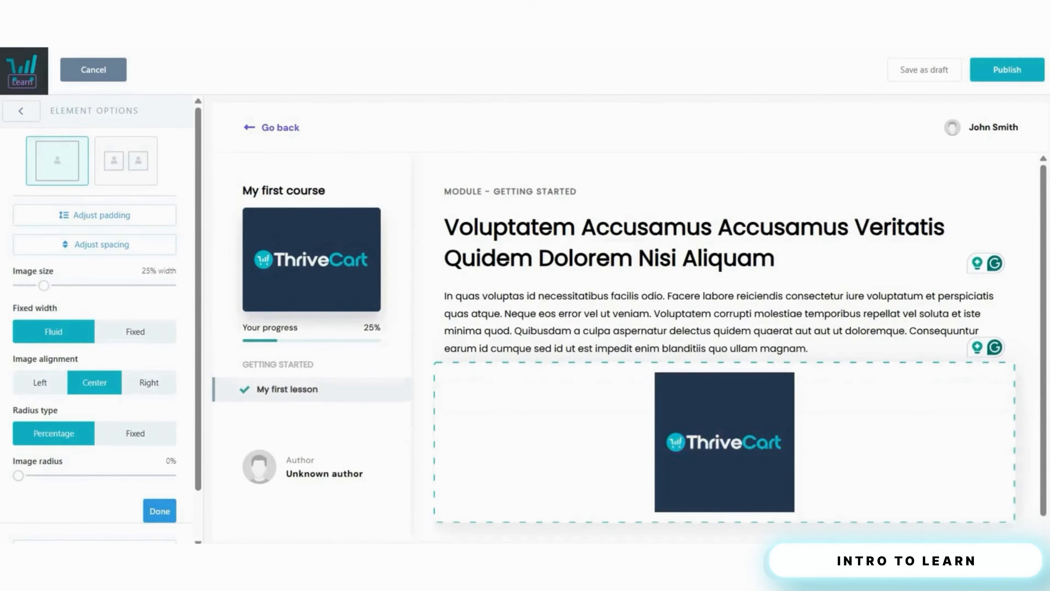
left_click_drag(485, 433, 562, 492)
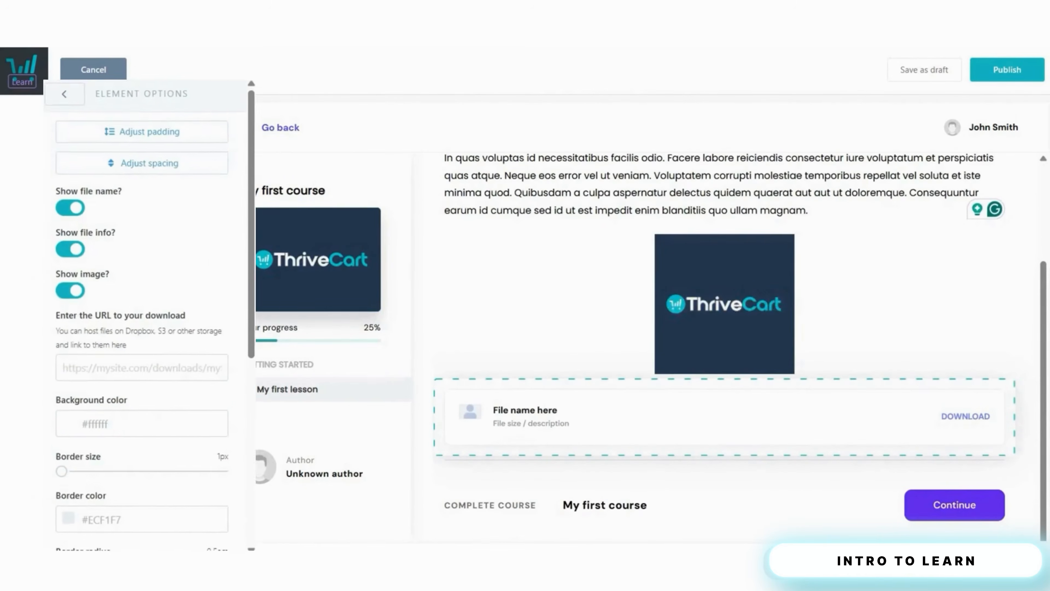
left_click(518, 410)
type("Download this")
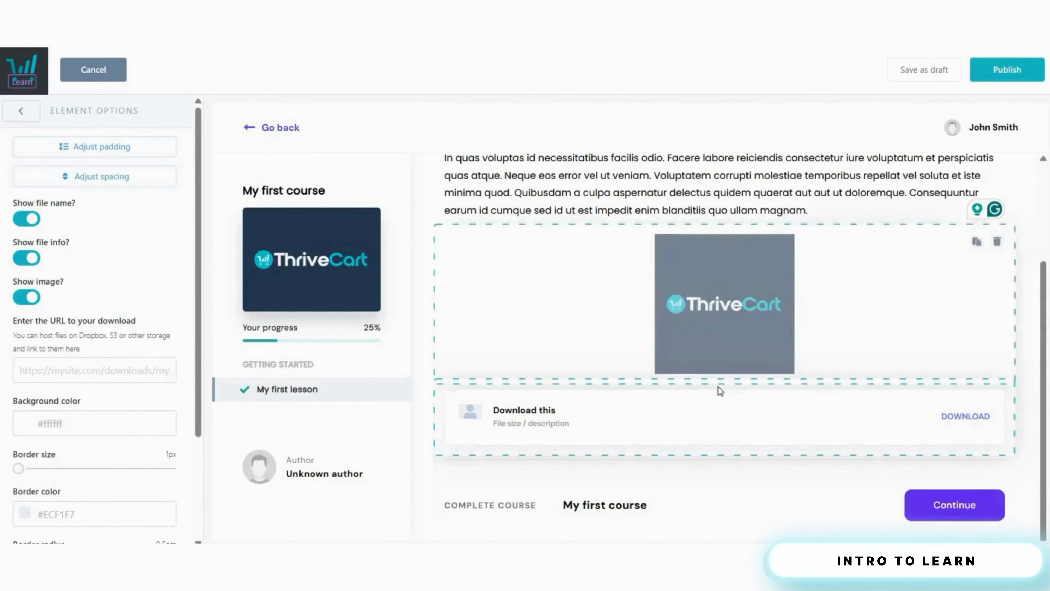
scroll(718, 397, "down", 1)
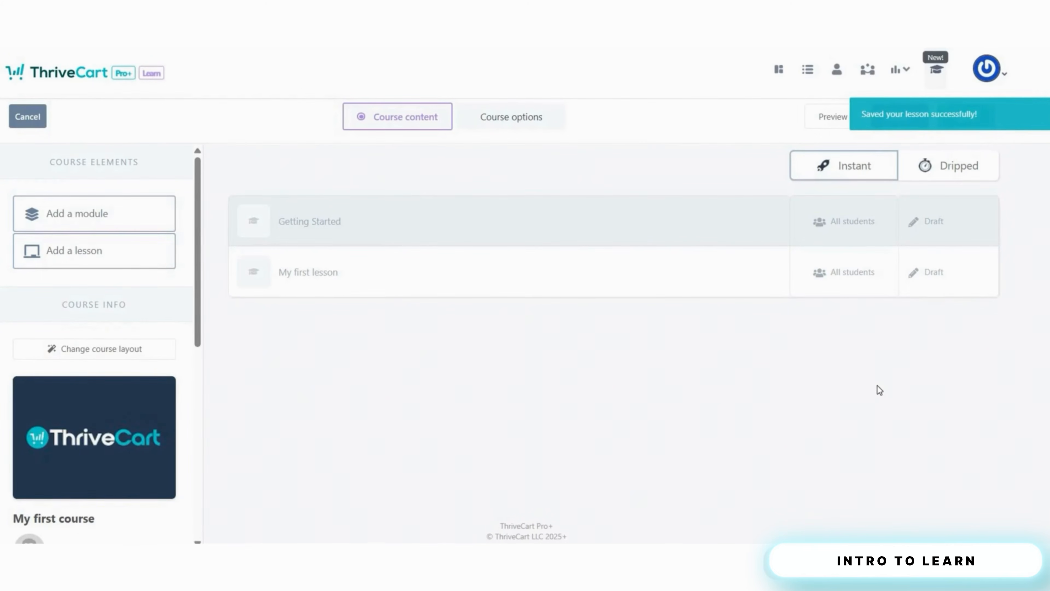
- Reopen My first lesson from its Draft cell and publish it
left_click(933, 276)
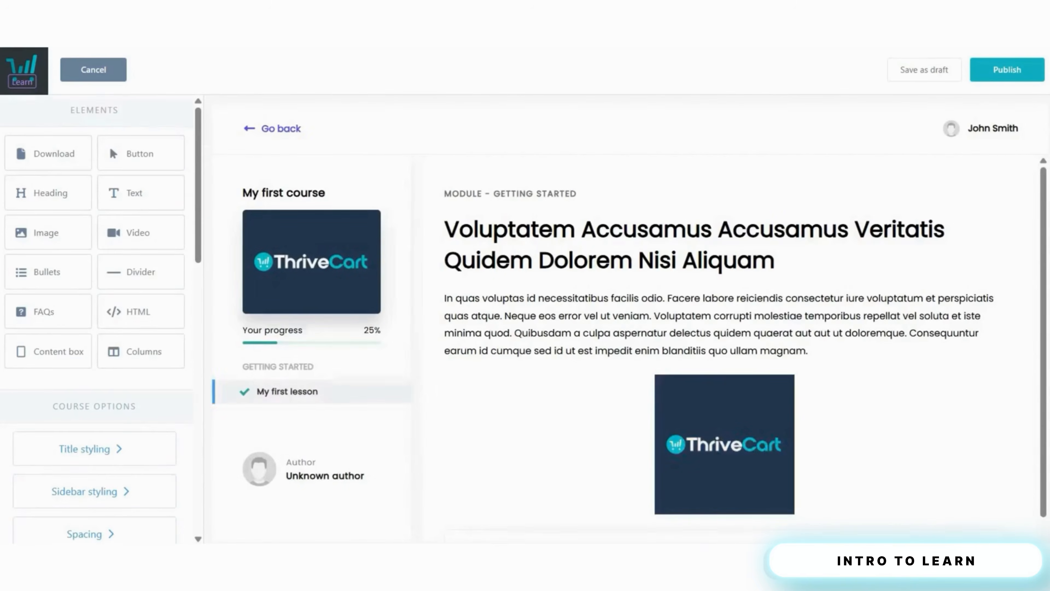
left_click(1003, 74)
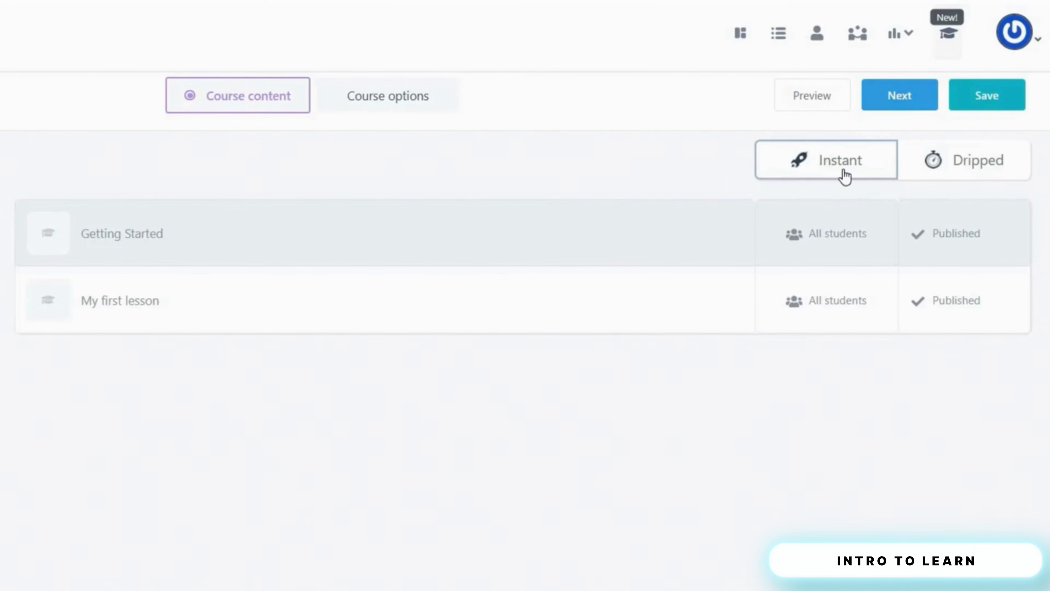
left_click(978, 166)
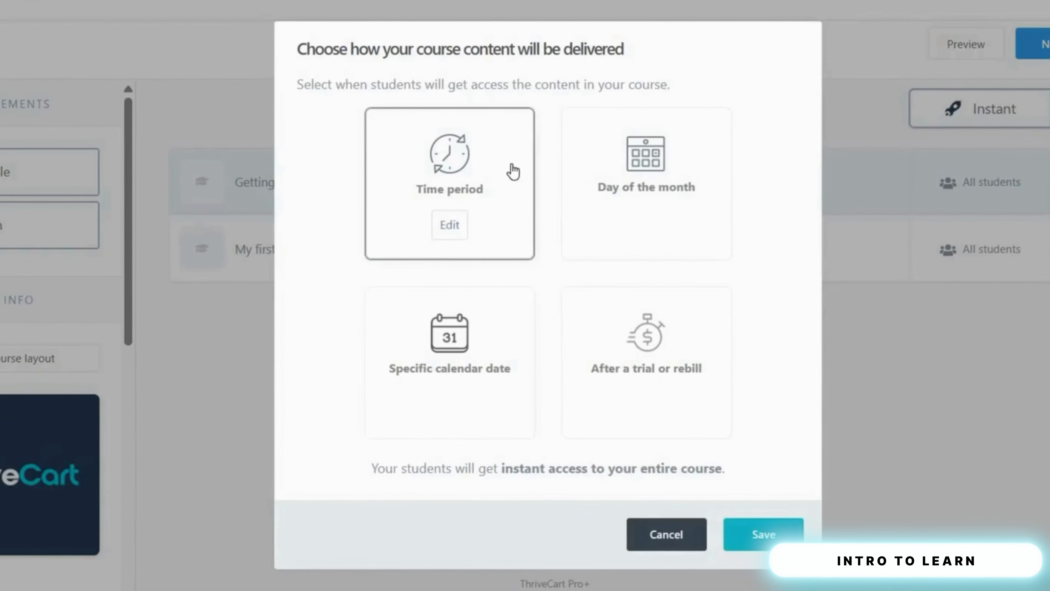
left_click(526, 217)
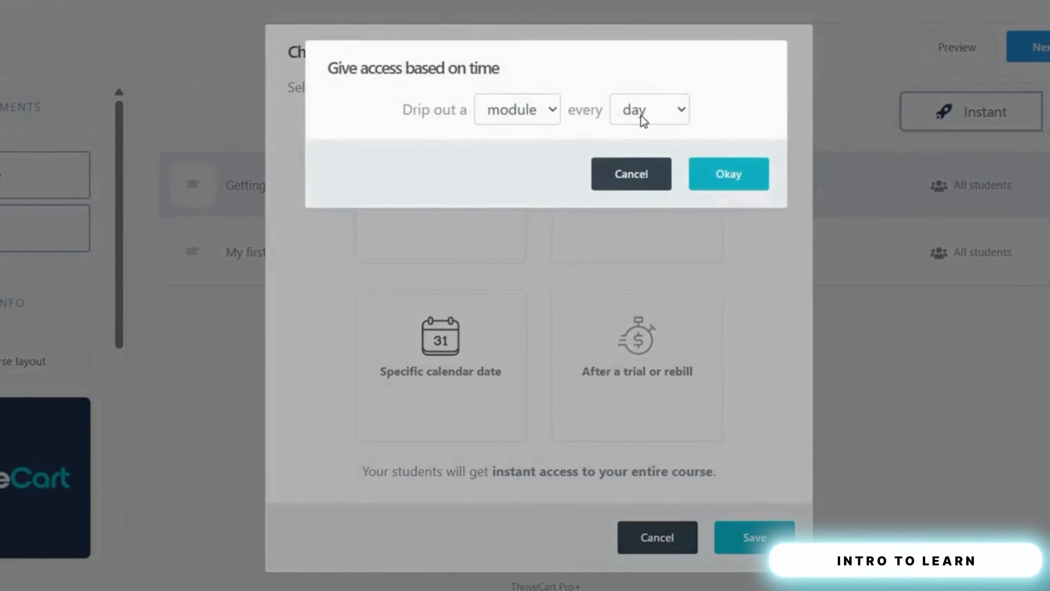
left_click(641, 117)
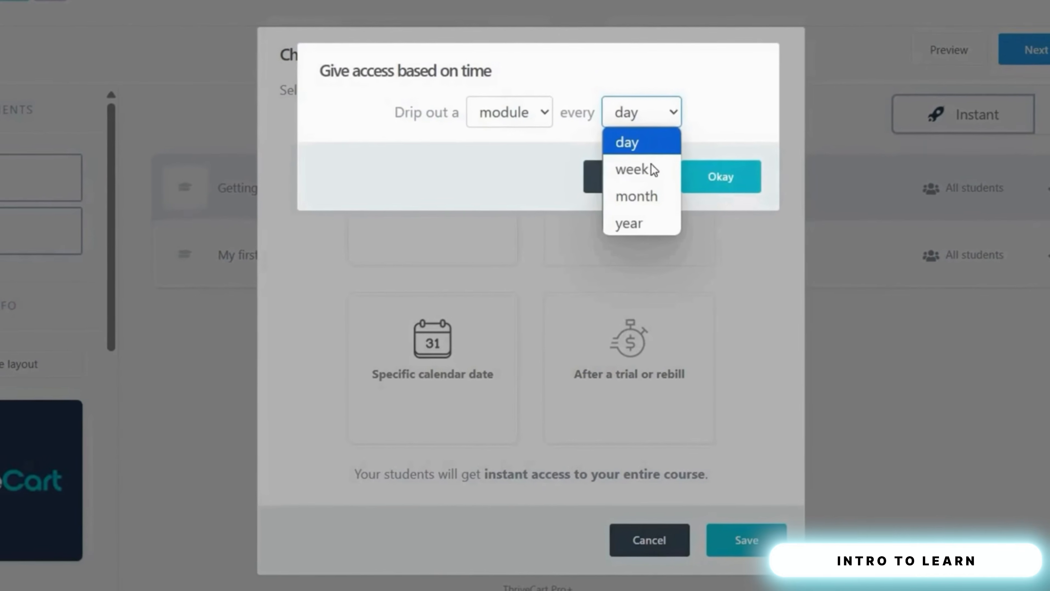
left_click(718, 188)
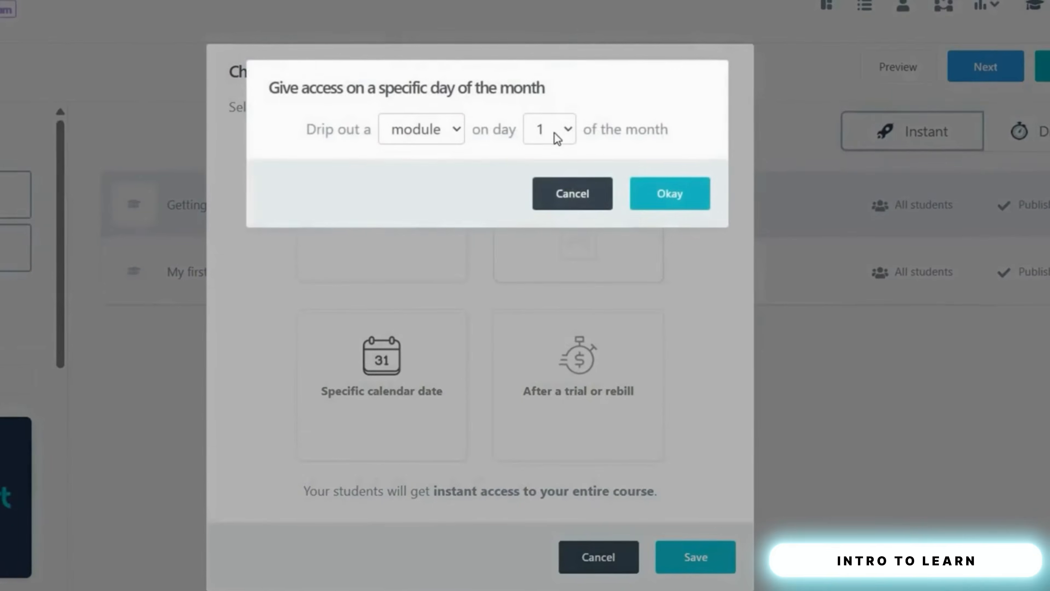
left_click(555, 132)
left_click_drag(559, 240, 558, 430)
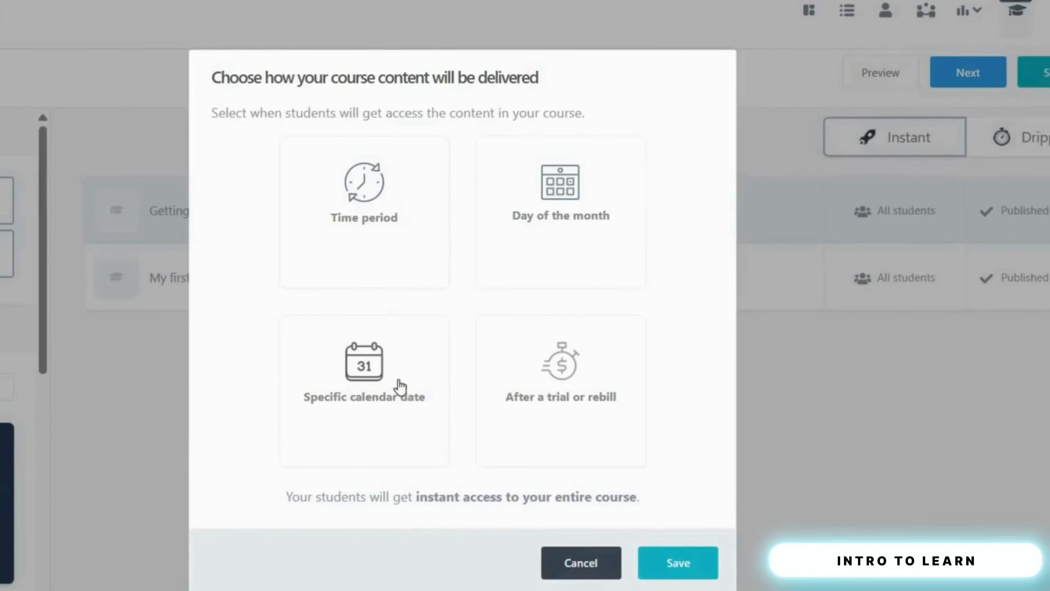
left_click(398, 384)
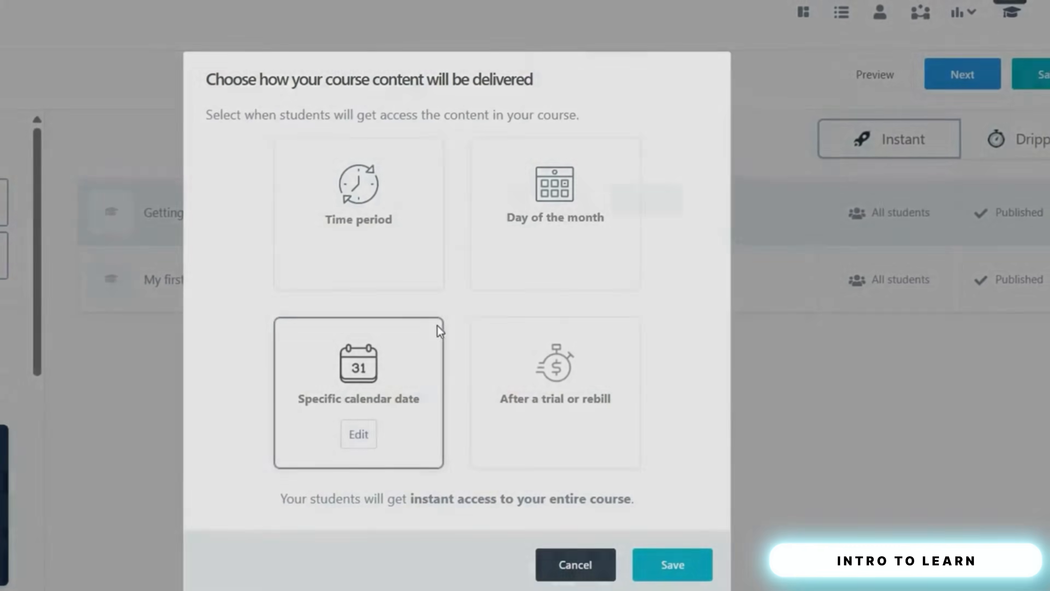
left_click(471, 141)
left_click(568, 233)
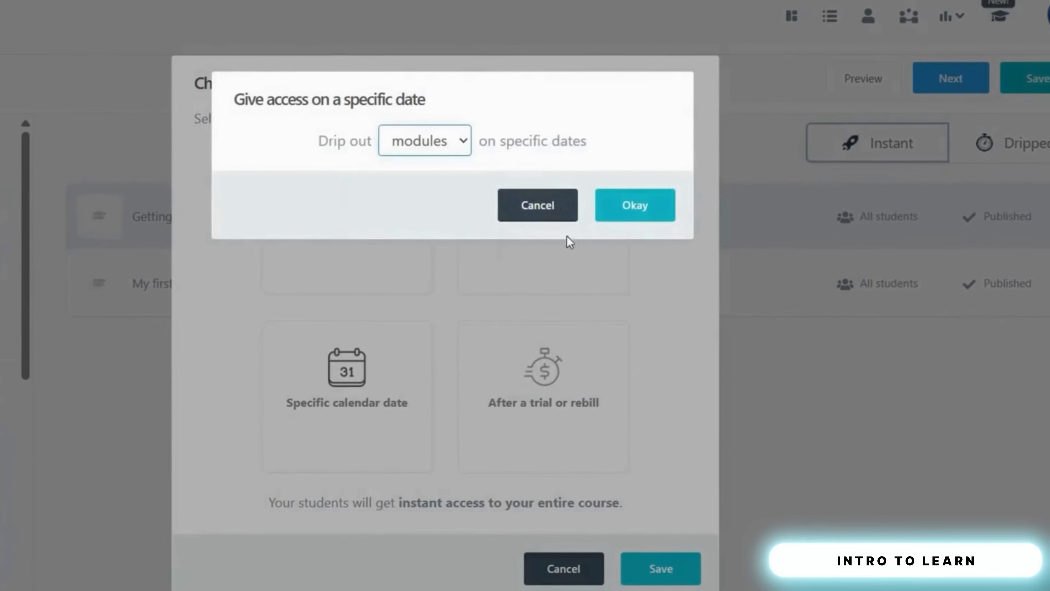
left_click(554, 213)
left_click(546, 400)
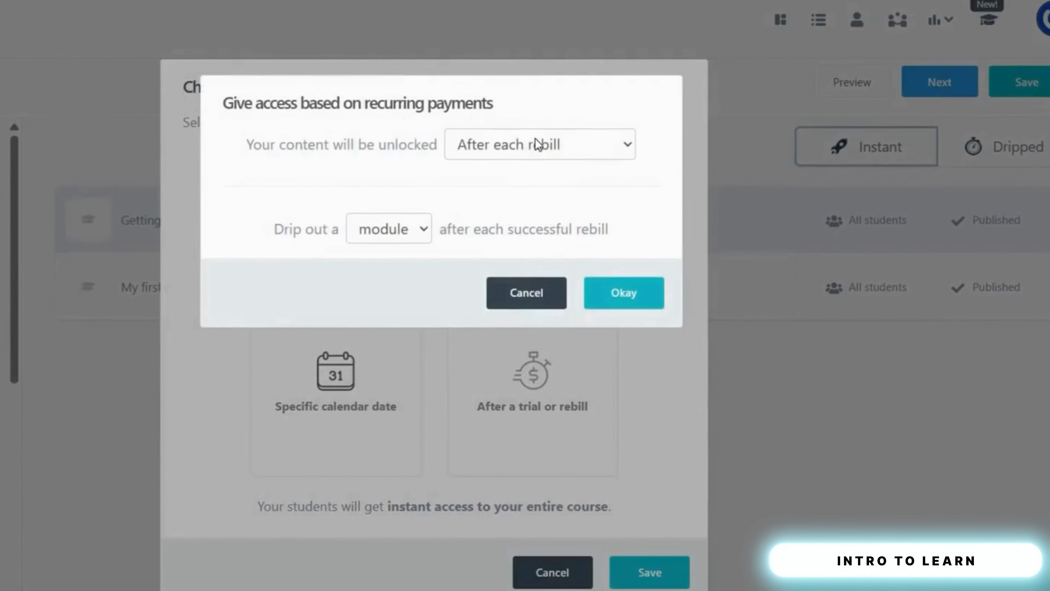
left_click(537, 144)
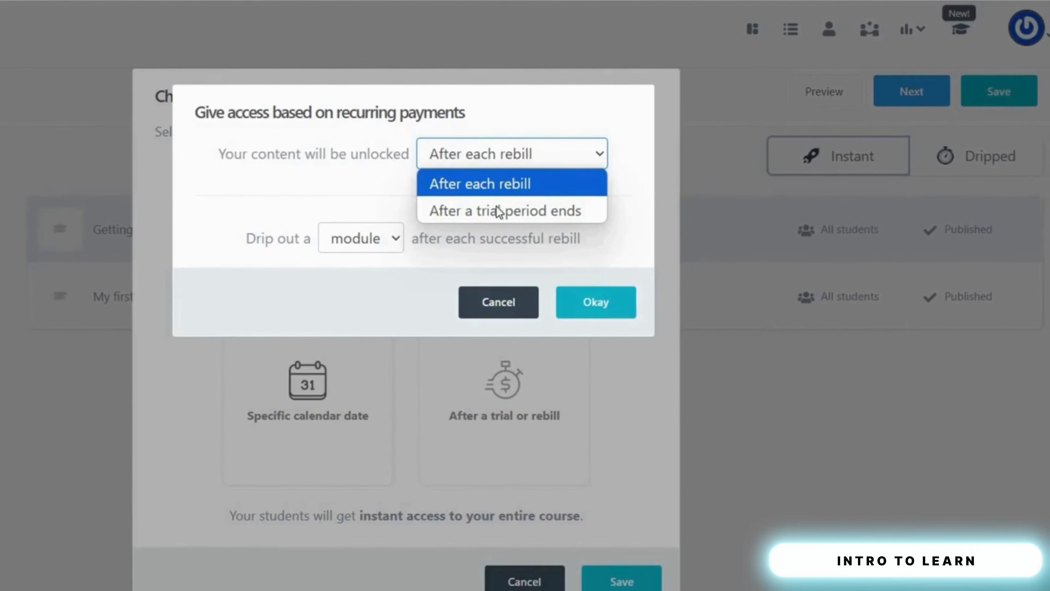
left_click(499, 309)
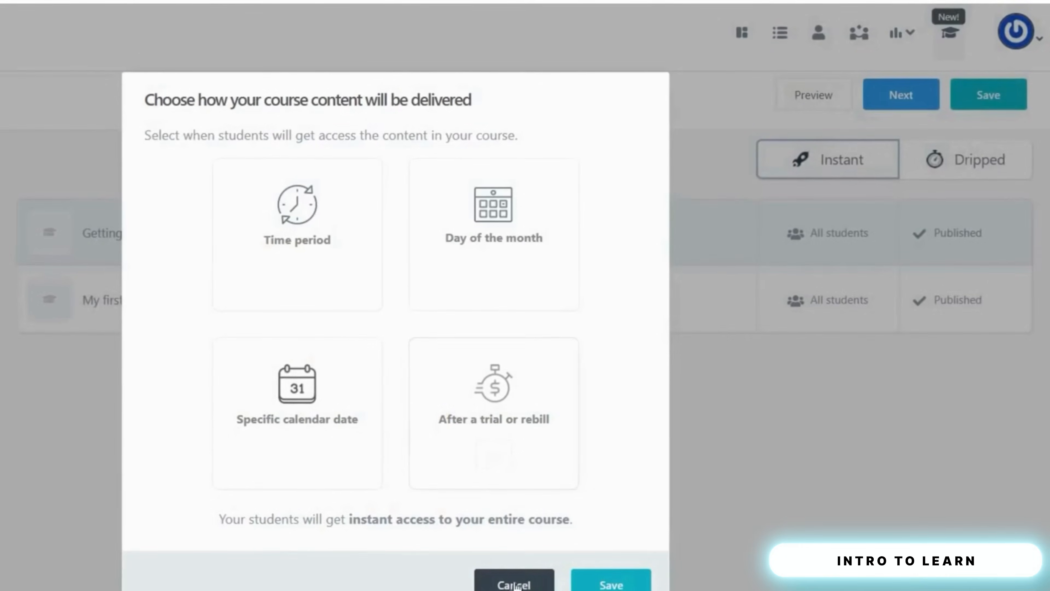
left_click(517, 585)
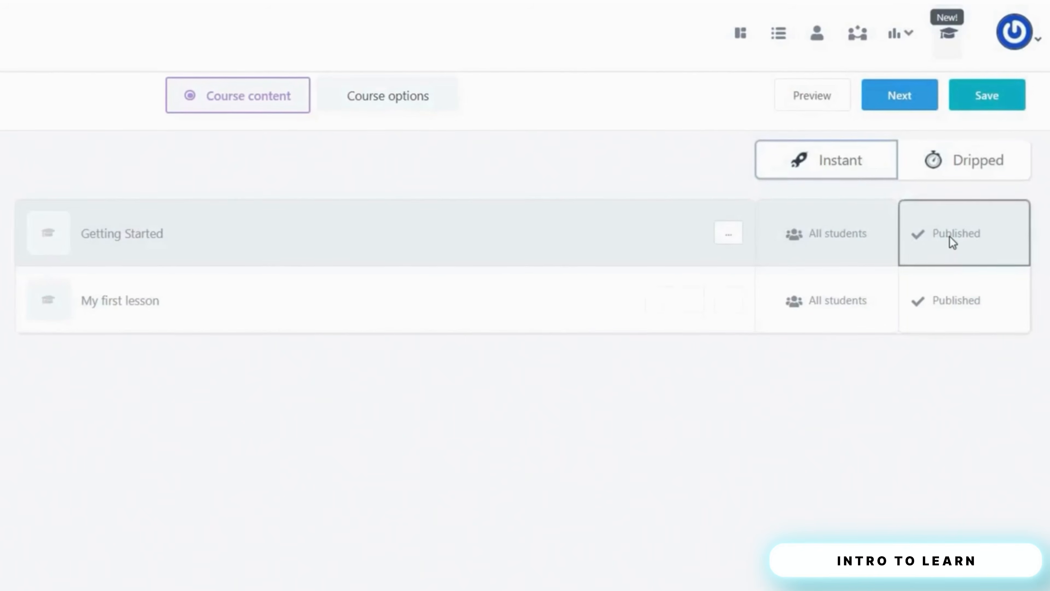
- Change Getting Started to dripped access, released 1 time period after purchase, and save
left_click(932, 237)
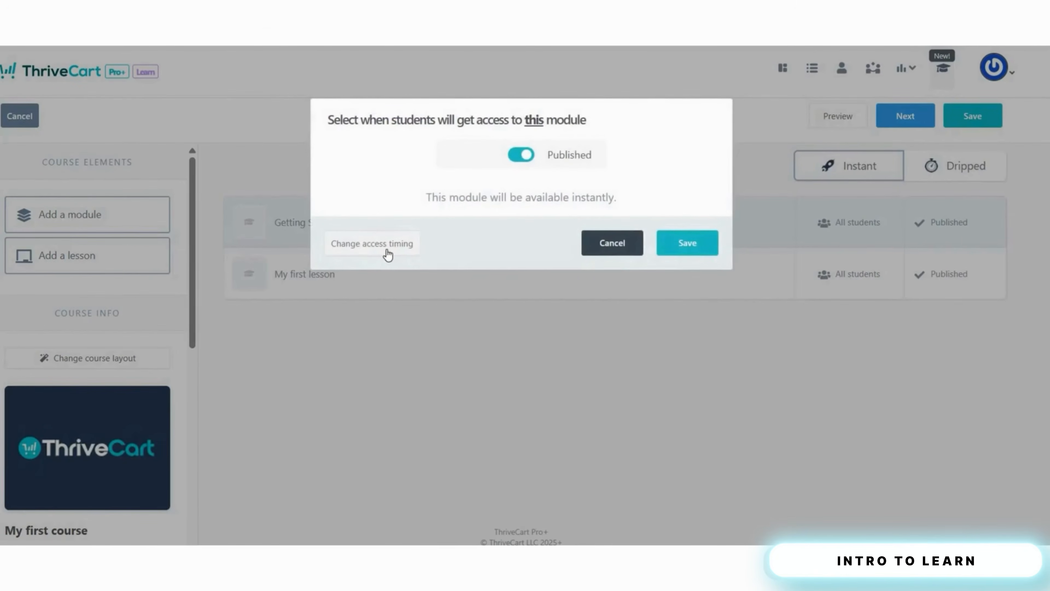
left_click(400, 249)
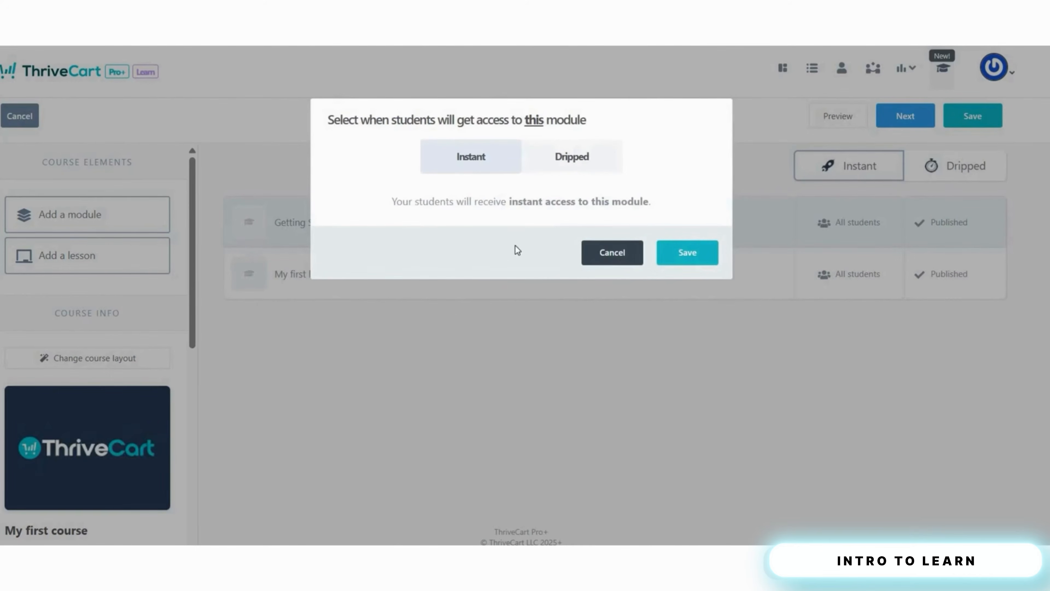
left_click(579, 160)
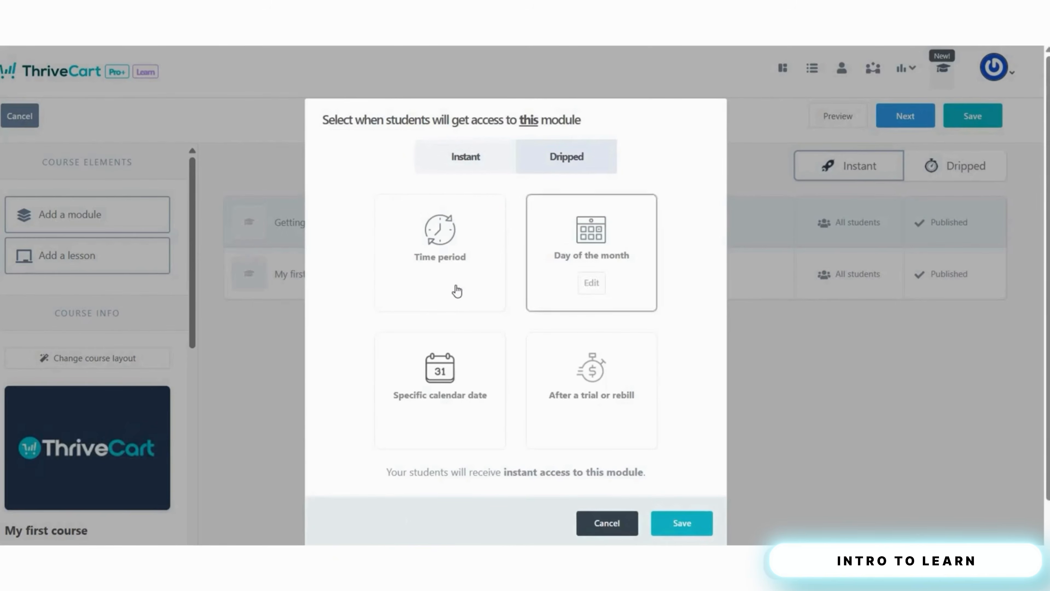
left_click(490, 292)
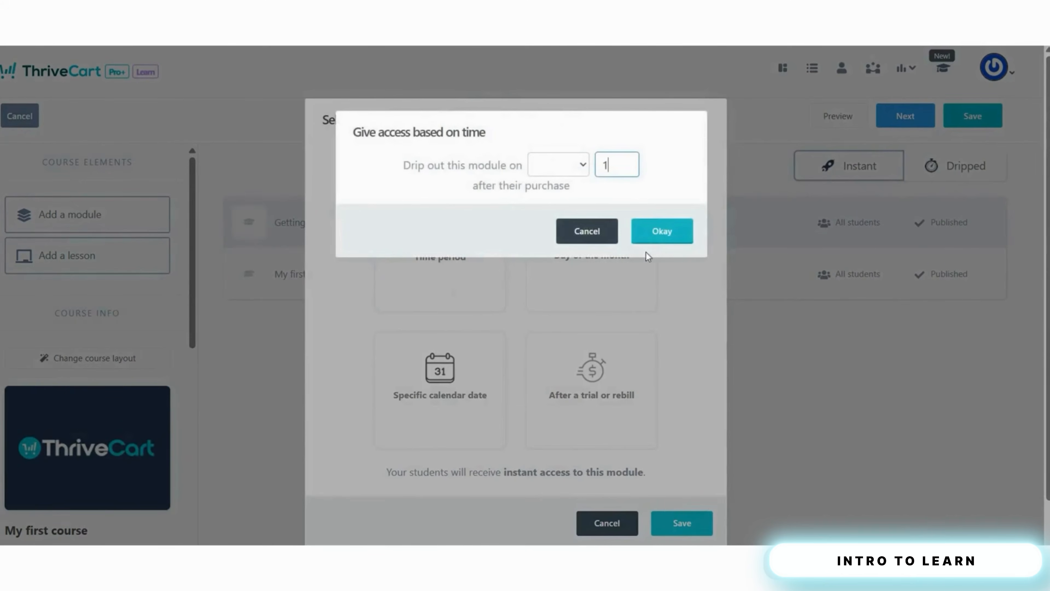
left_click(662, 231)
left_click(682, 525)
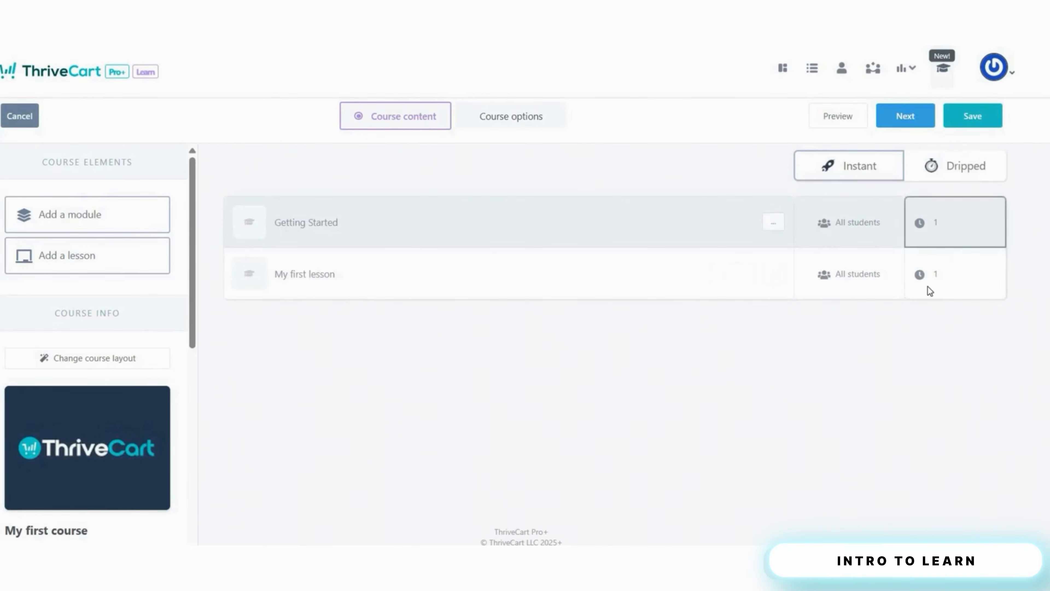
left_click(906, 116)
- Enter the course support email, keep pausing content on failed payments, and show the course to non-purchasers
left_click(348, 248)
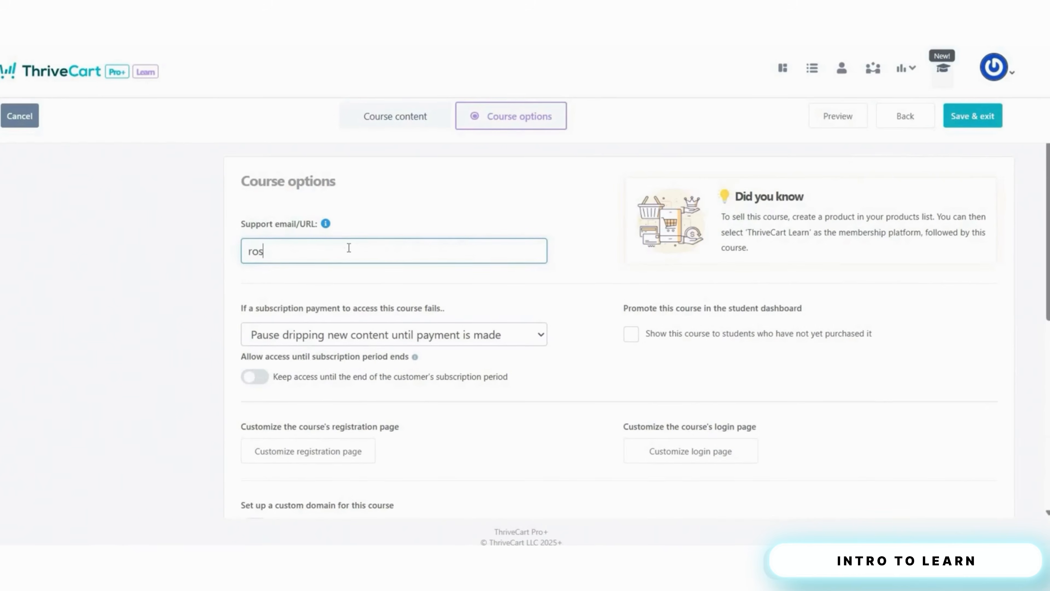
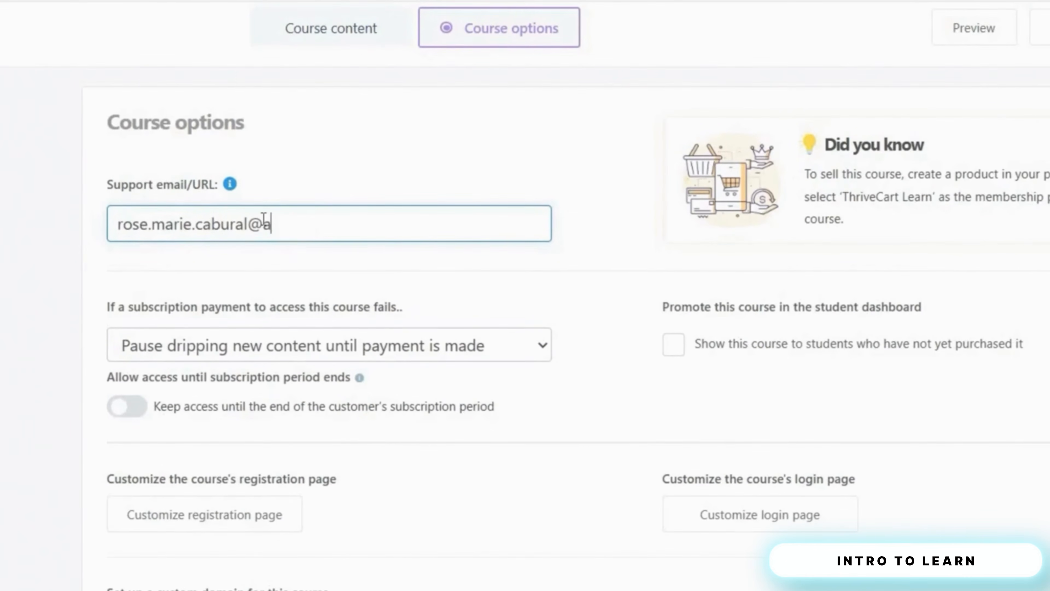
left_click(344, 345)
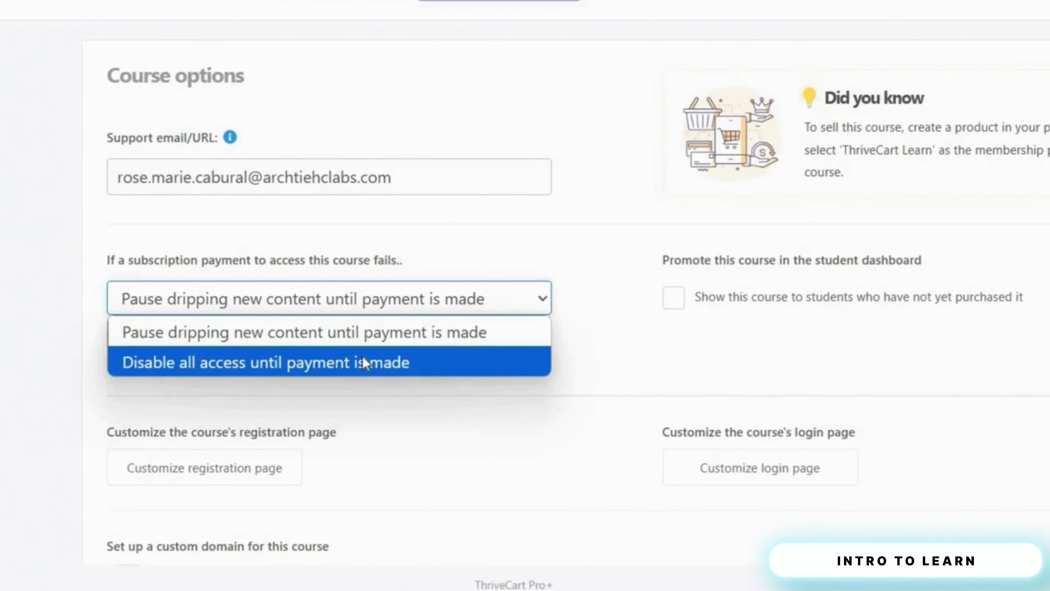
left_click(624, 353)
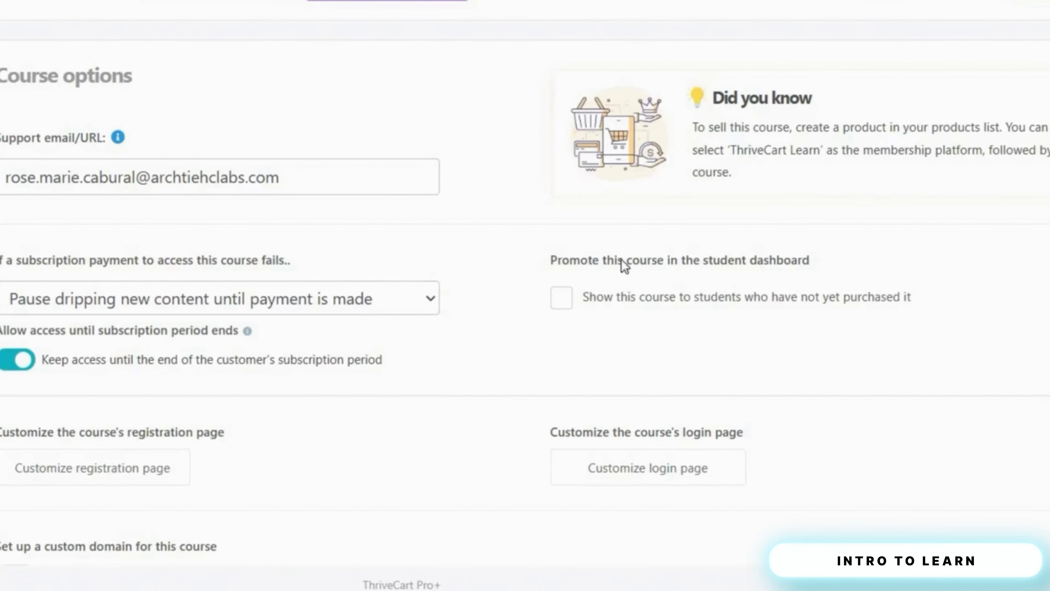
left_click(783, 302)
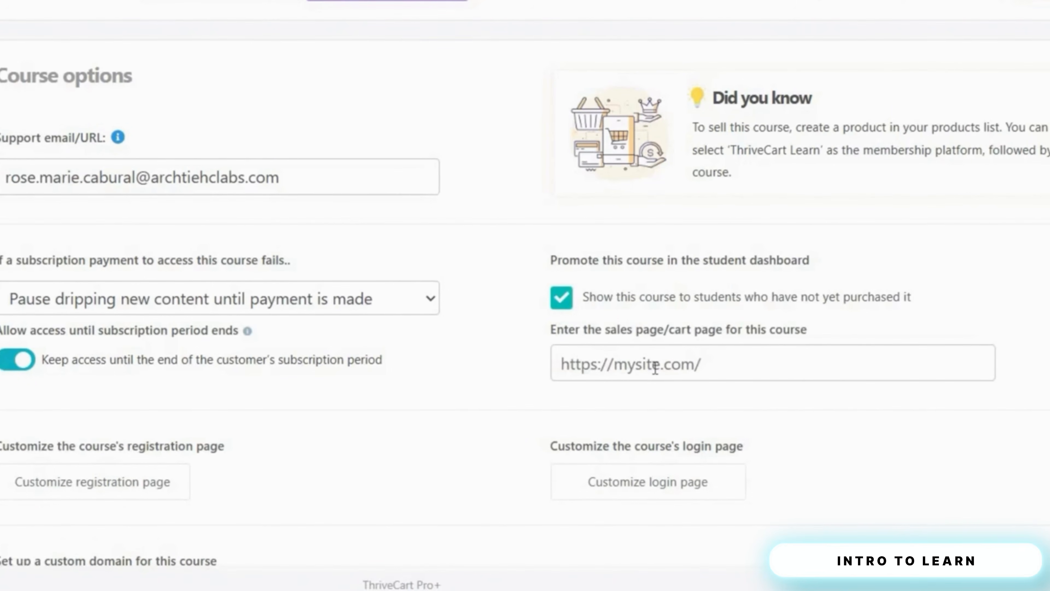
scroll(655, 368, "down", 3)
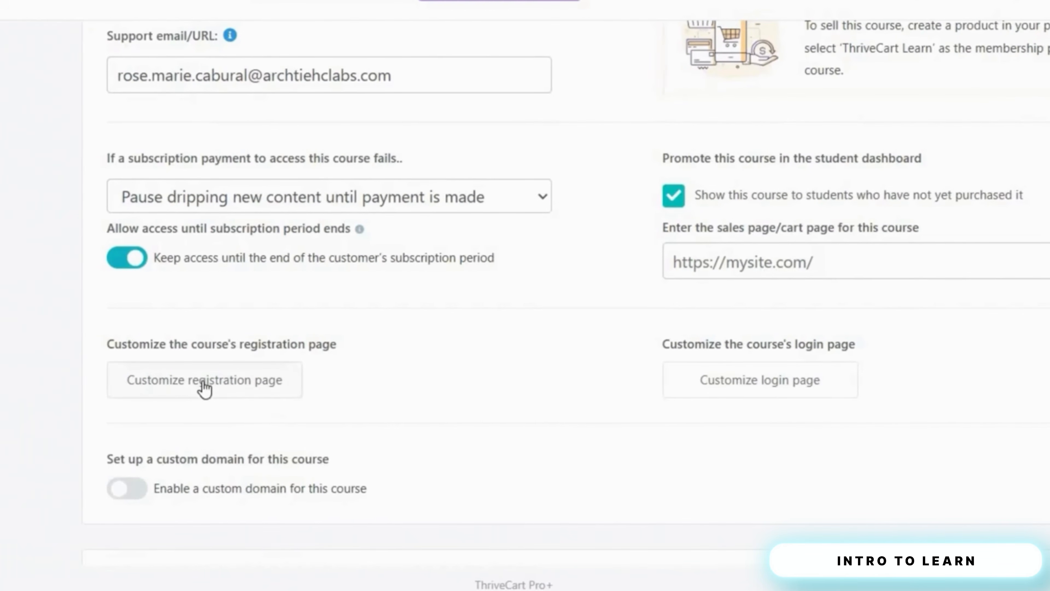
- Open the registration page designer and leave it without saving any changes
left_click(203, 384)
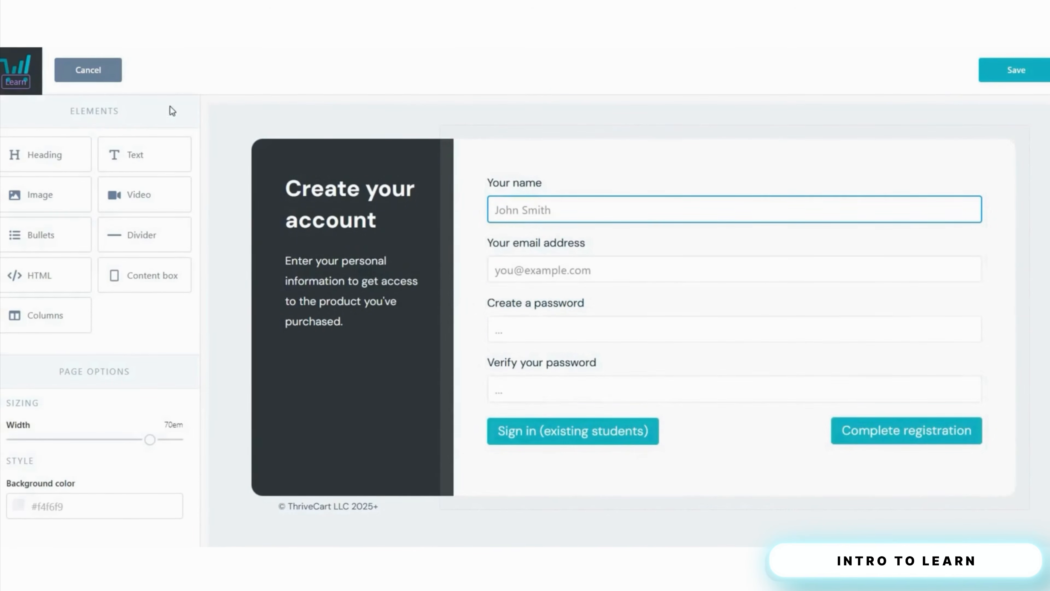
left_click(92, 79)
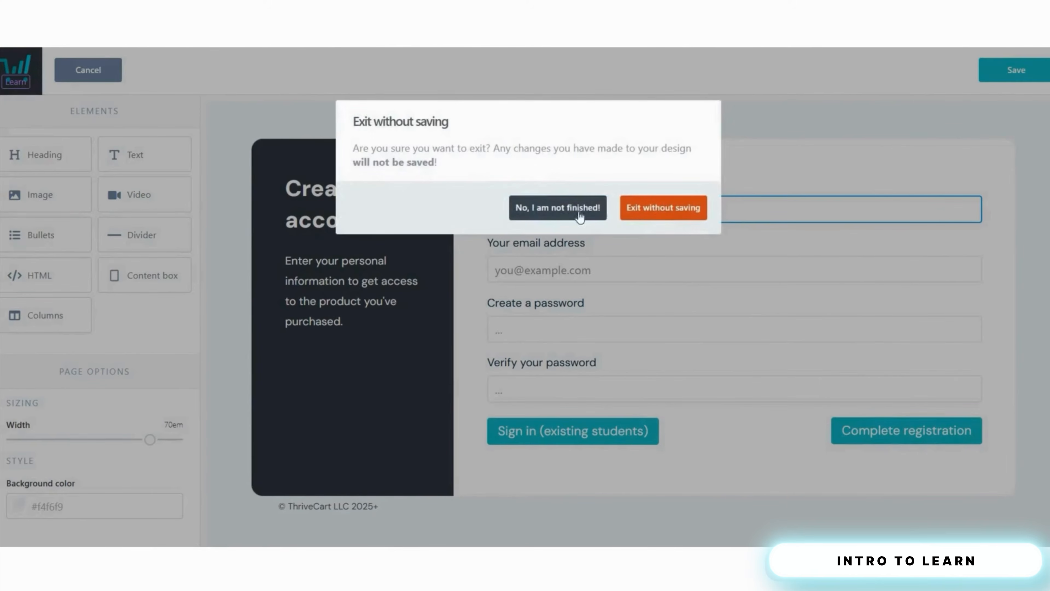
left_click(660, 207)
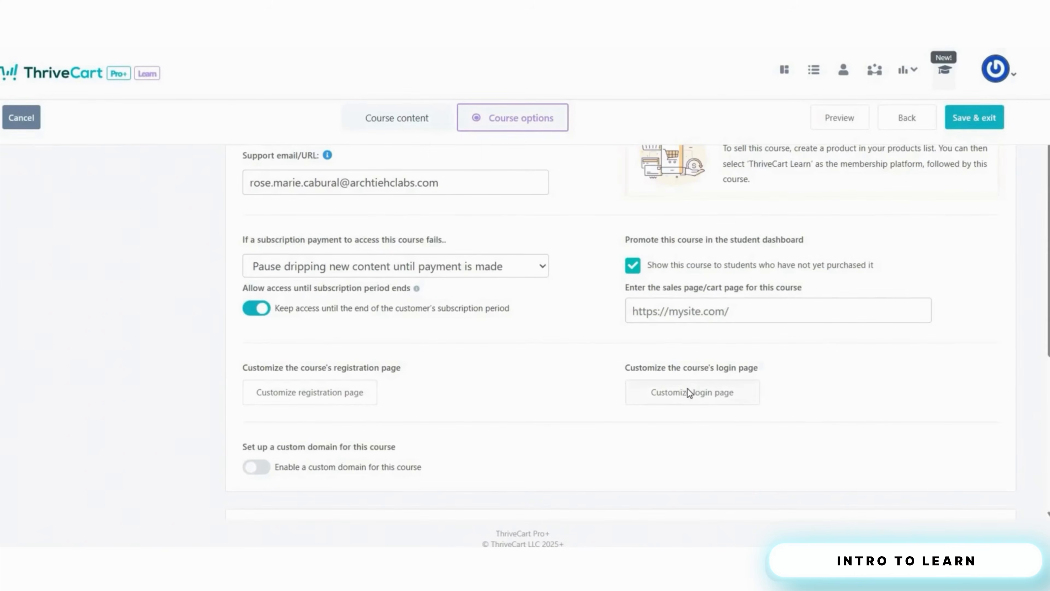
left_click(687, 388)
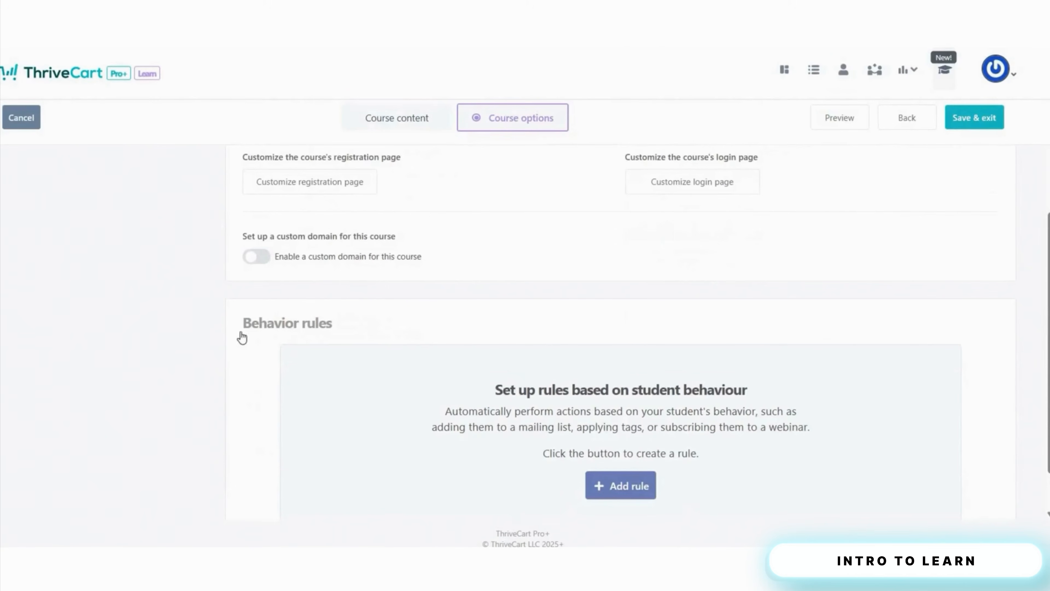
left_click(263, 258)
scroll(636, 388, "down", 7)
scroll(437, 421, "down", 2)
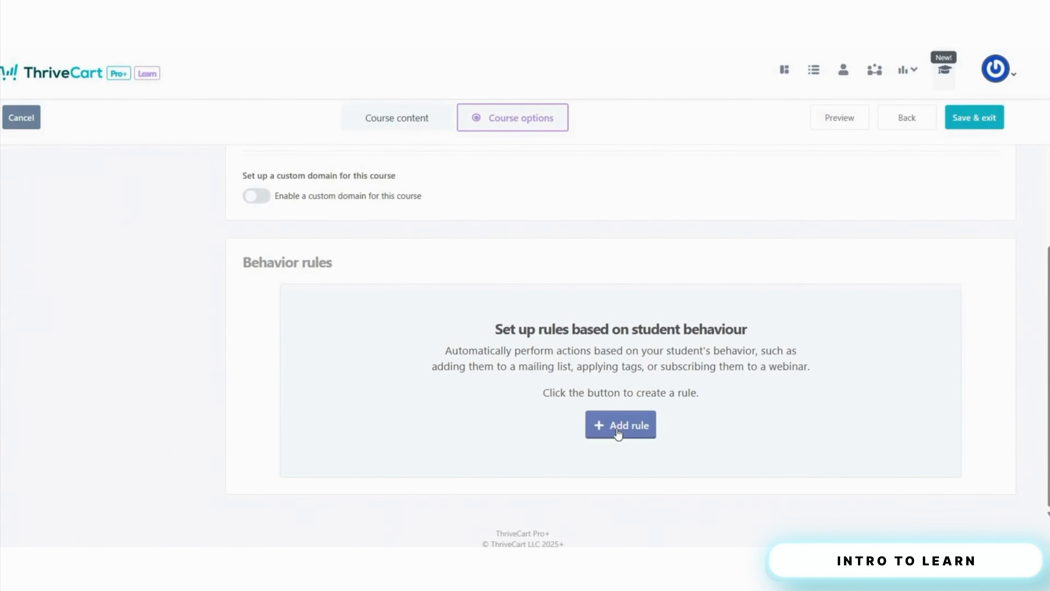
left_click(617, 429)
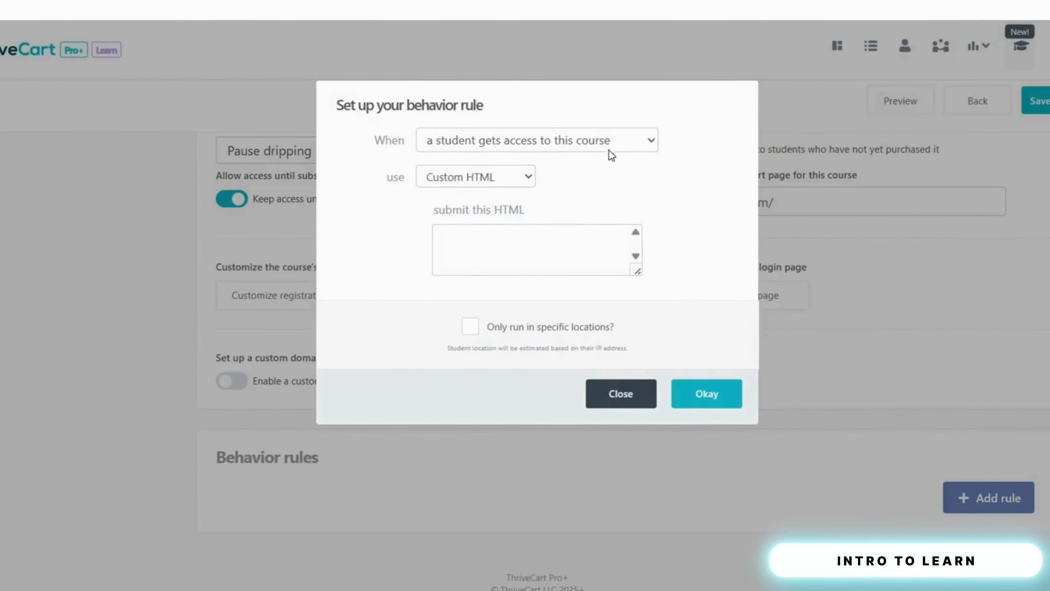
left_click(627, 135)
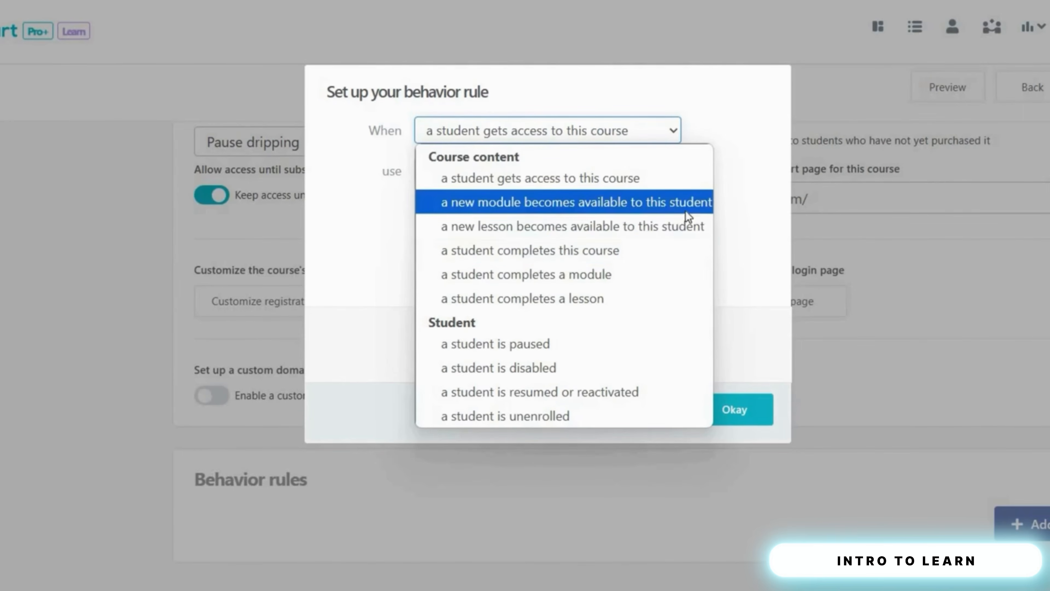
left_click(678, 203)
left_click(536, 168)
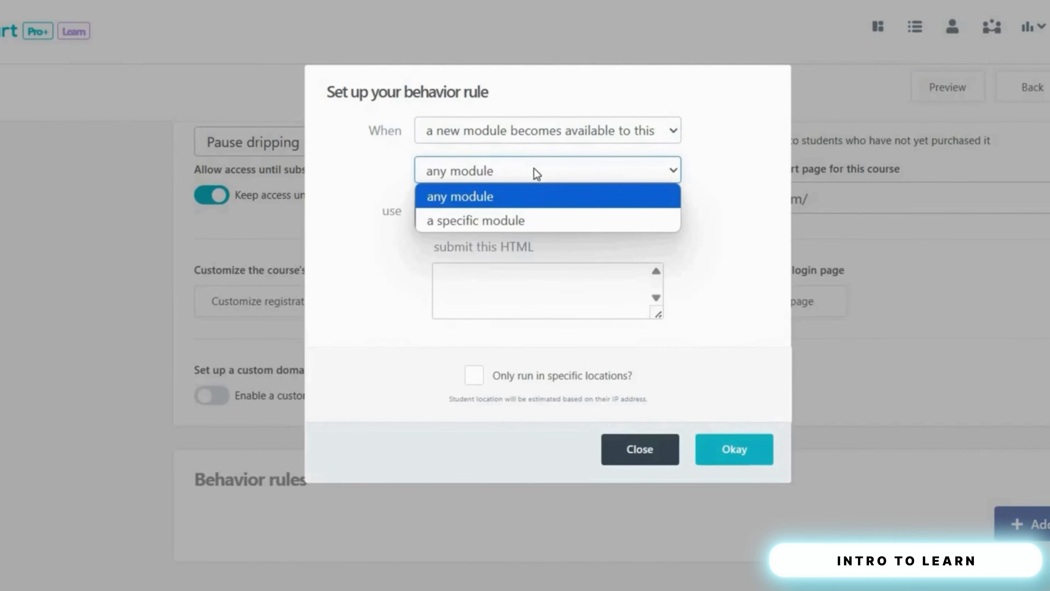
left_click(533, 220)
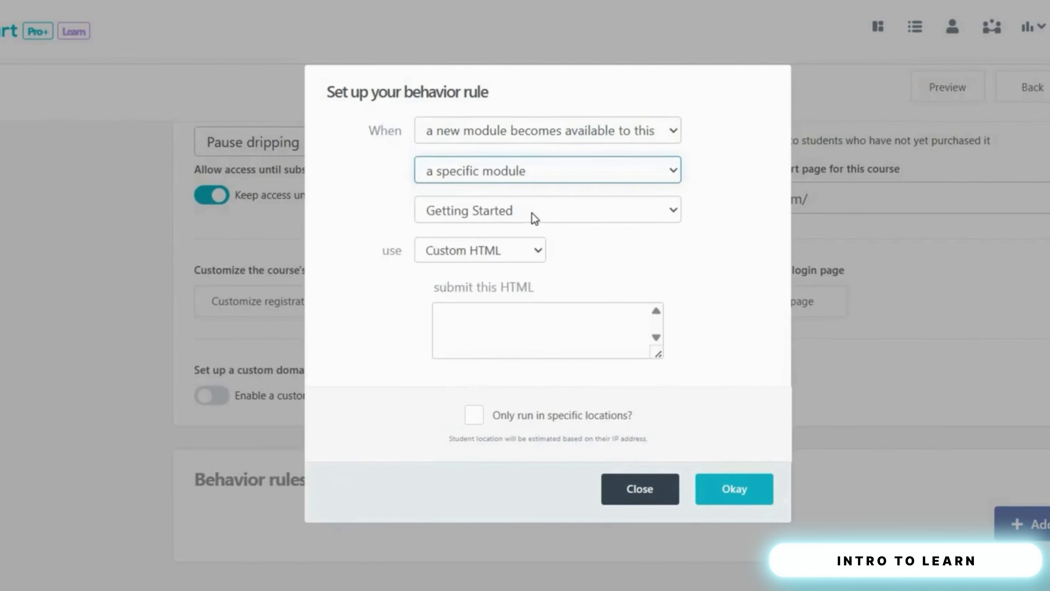
left_click(532, 213)
left_click(531, 237)
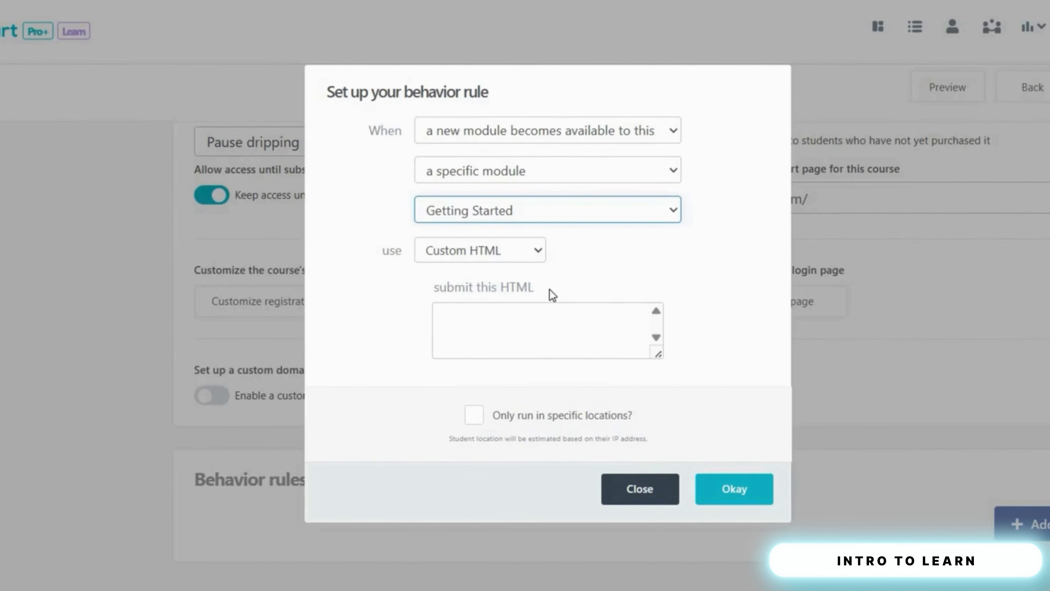
left_click(629, 492)
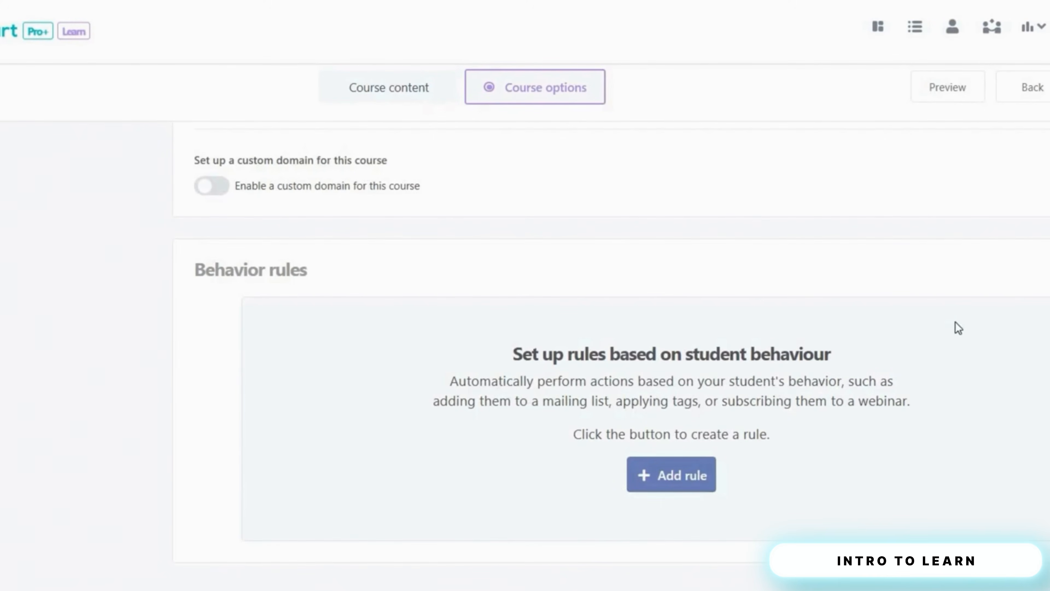
- Save and exit the course, return to the Learn dashboard, and open My first course's actions menu
left_click(968, 120)
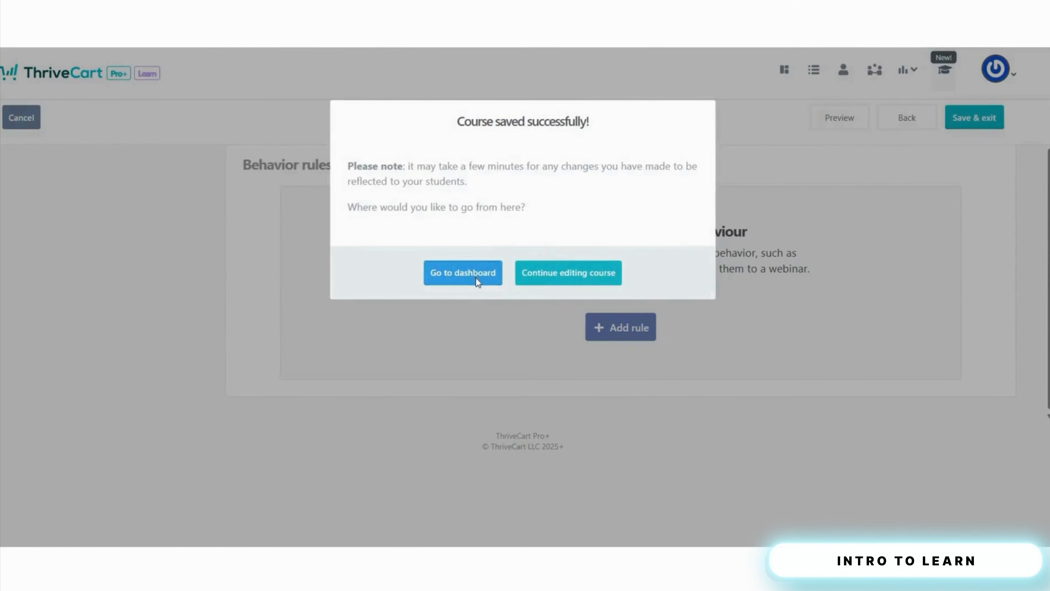
left_click(476, 278)
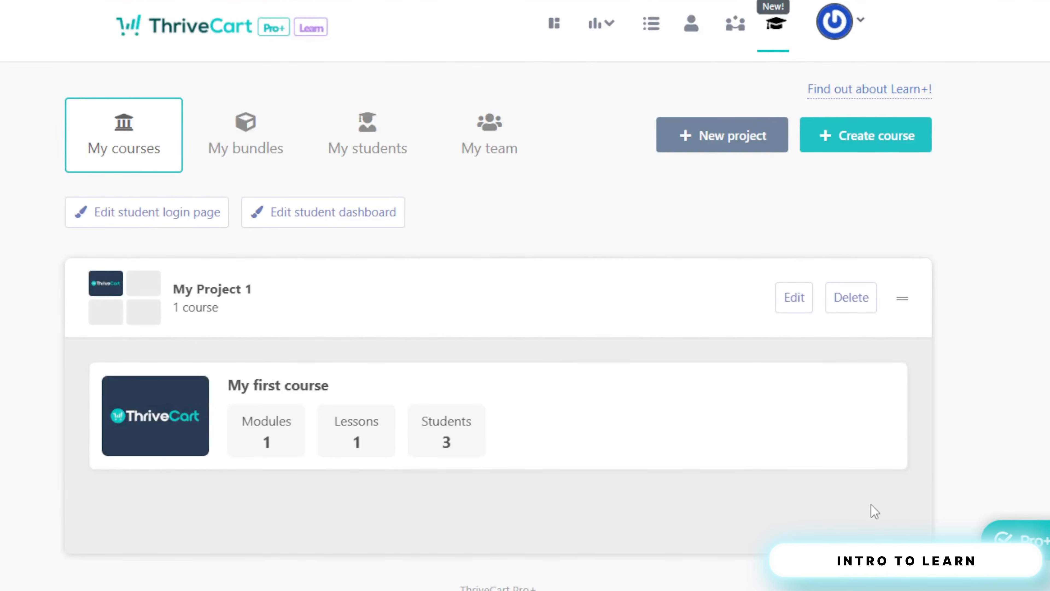
mouse_move(802, 444)
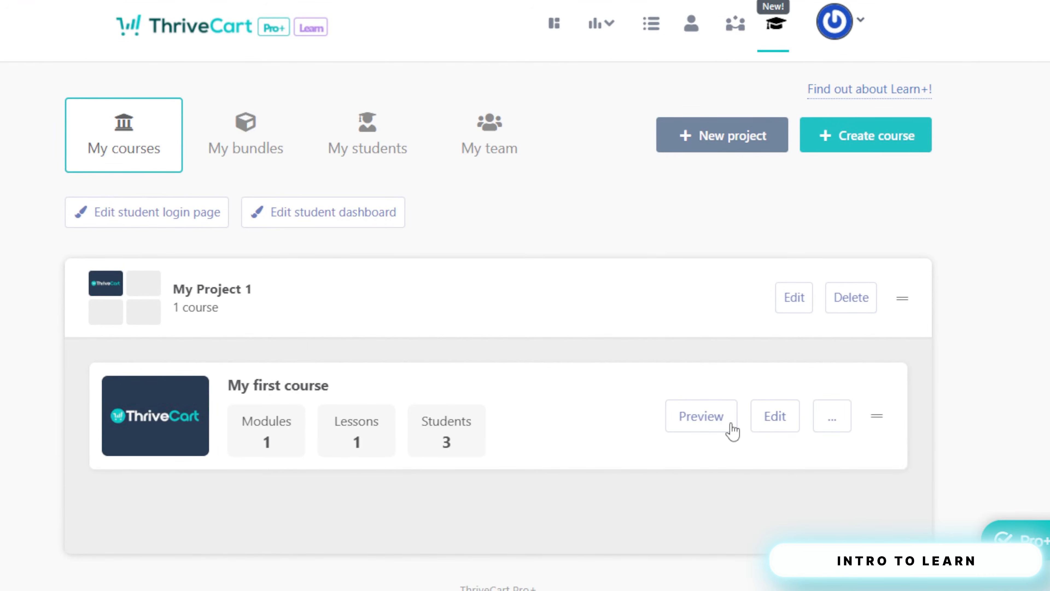
left_click(832, 416)
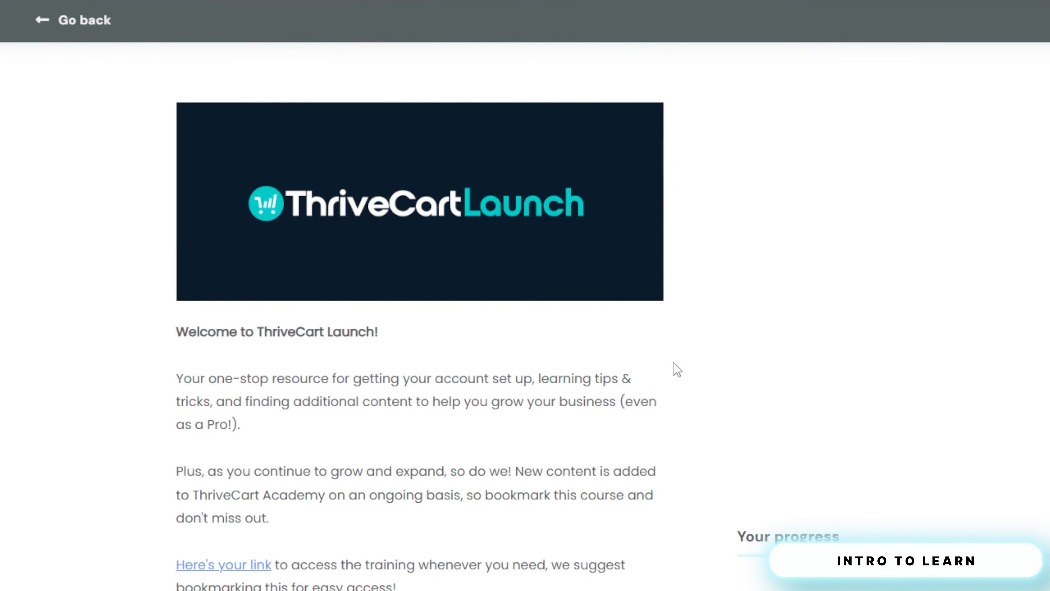
scroll(674, 368, "down", 6)
scroll(677, 370, "down", 12)
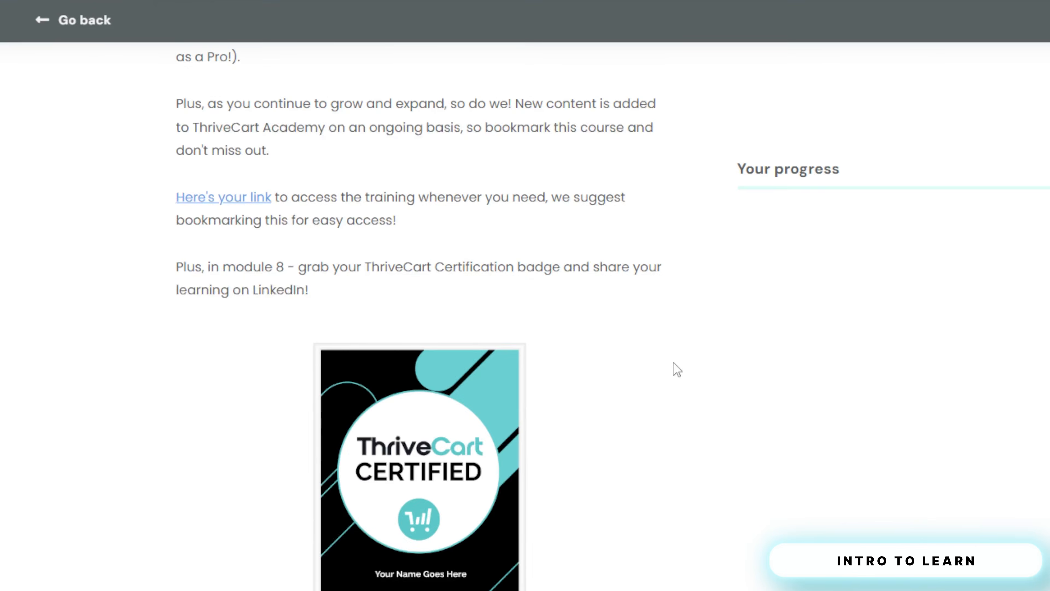
scroll(677, 370, "down", 6)
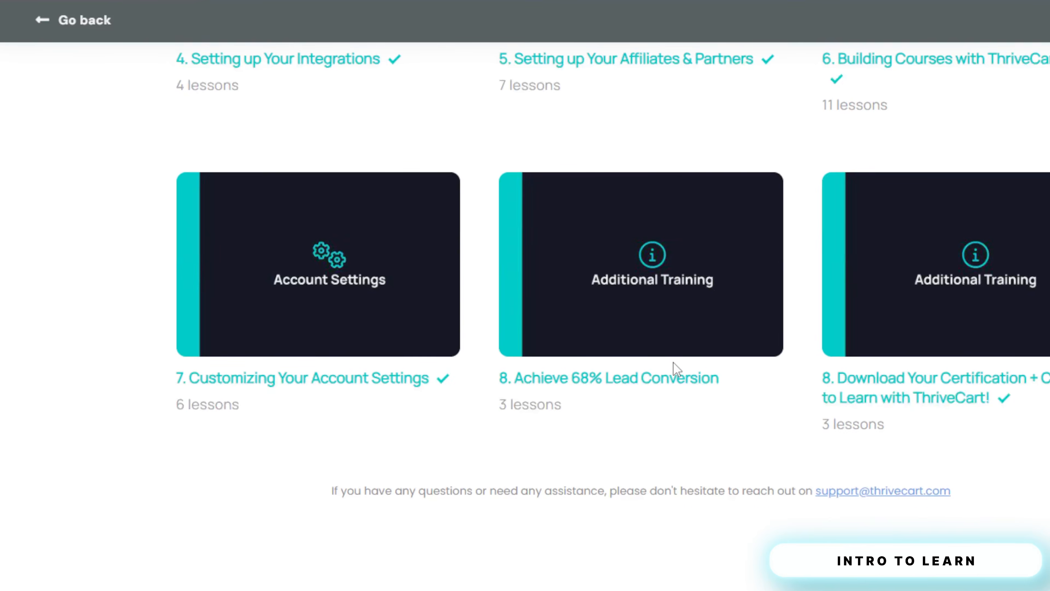
scroll(677, 370, "up", 6)
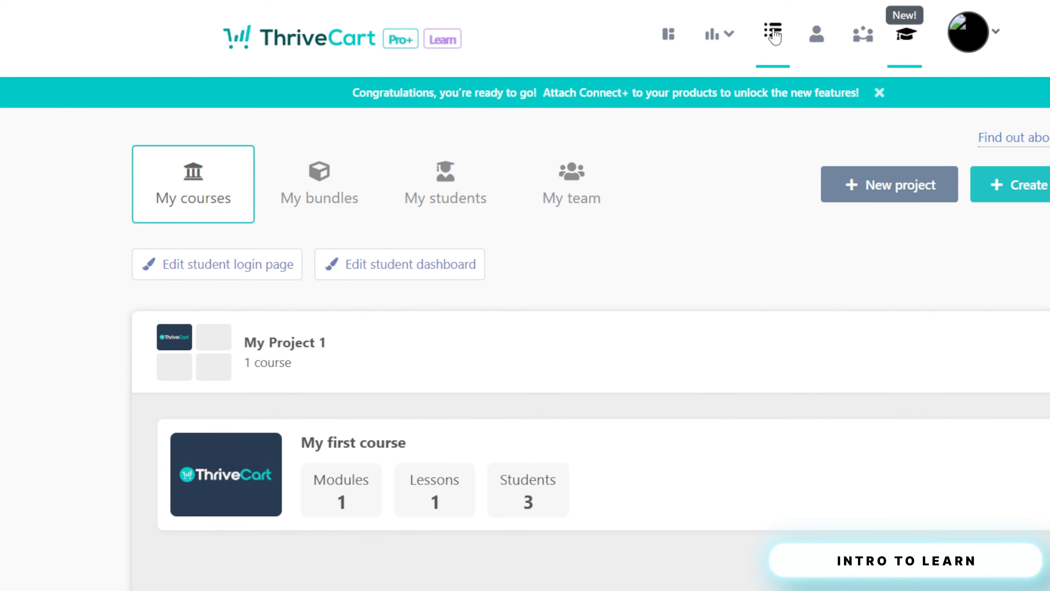
- In my Product's fulfillment settings, choose to add buyers to the membership site
left_click(773, 33)
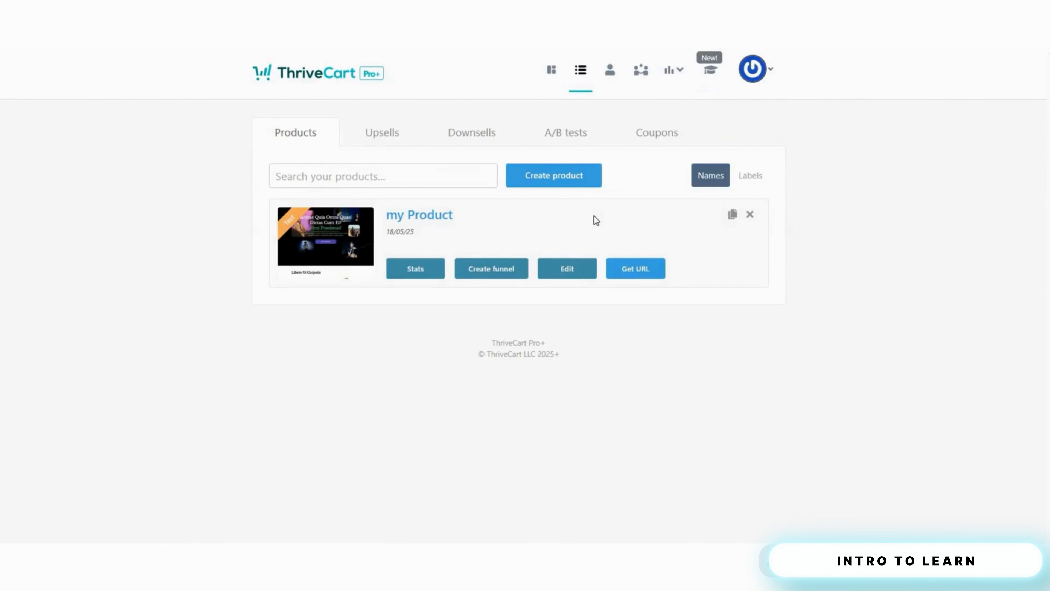
left_click(567, 273)
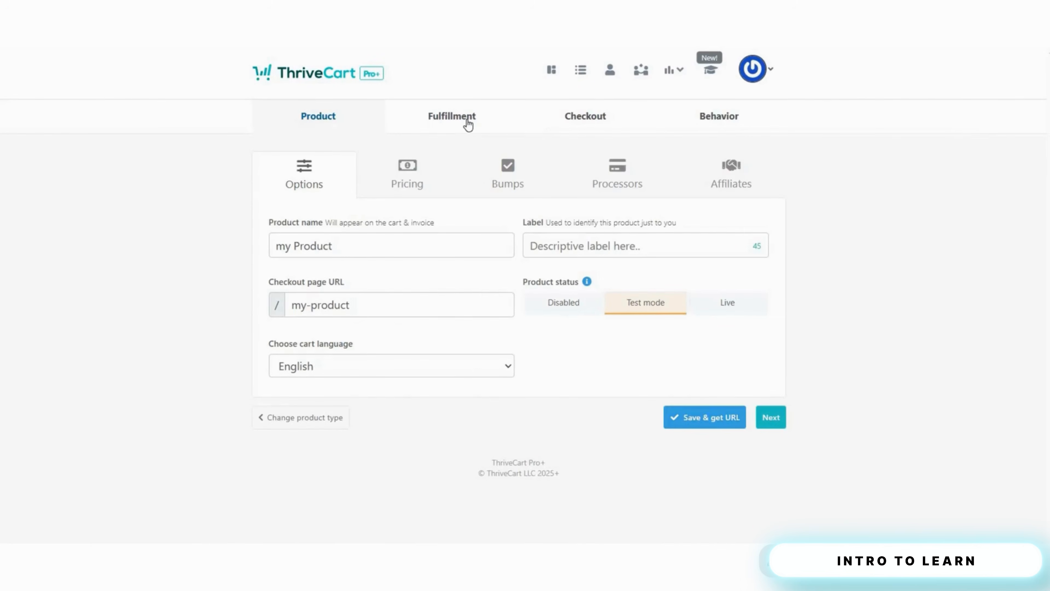
left_click(468, 124)
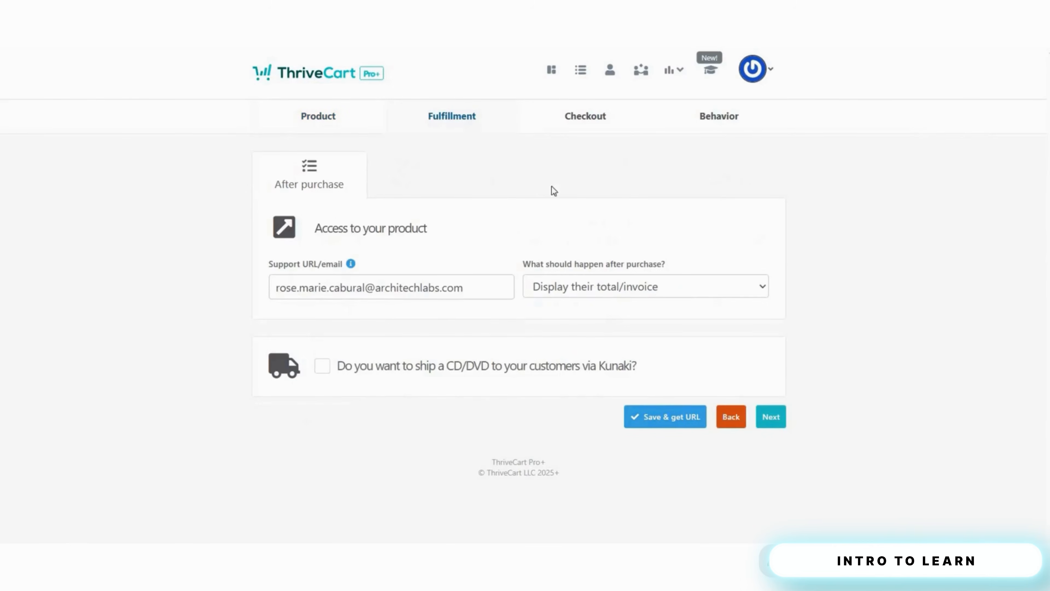
left_click(629, 285)
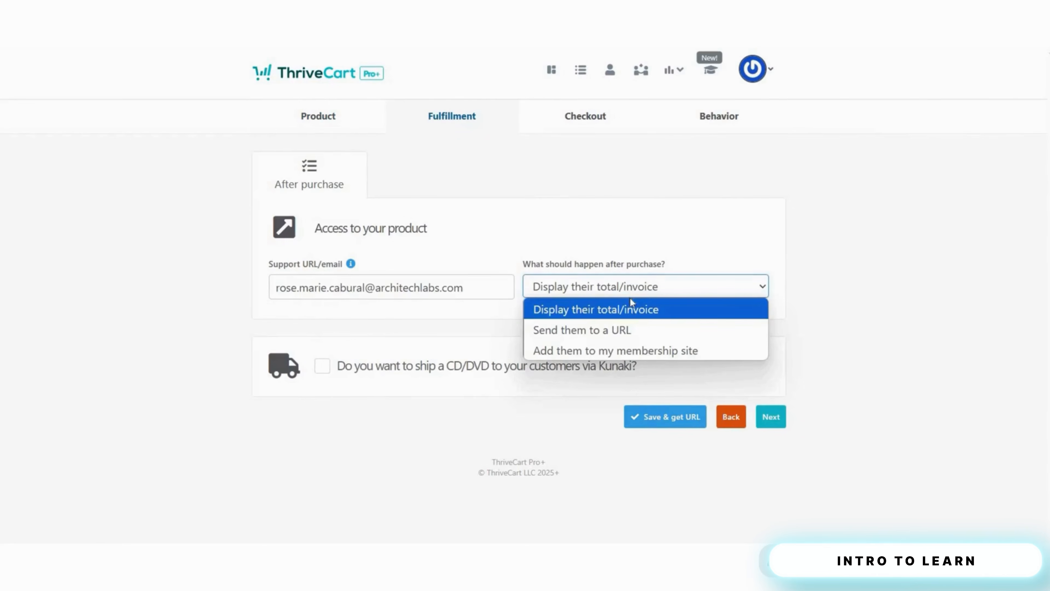
left_click(656, 352)
left_click(523, 400)
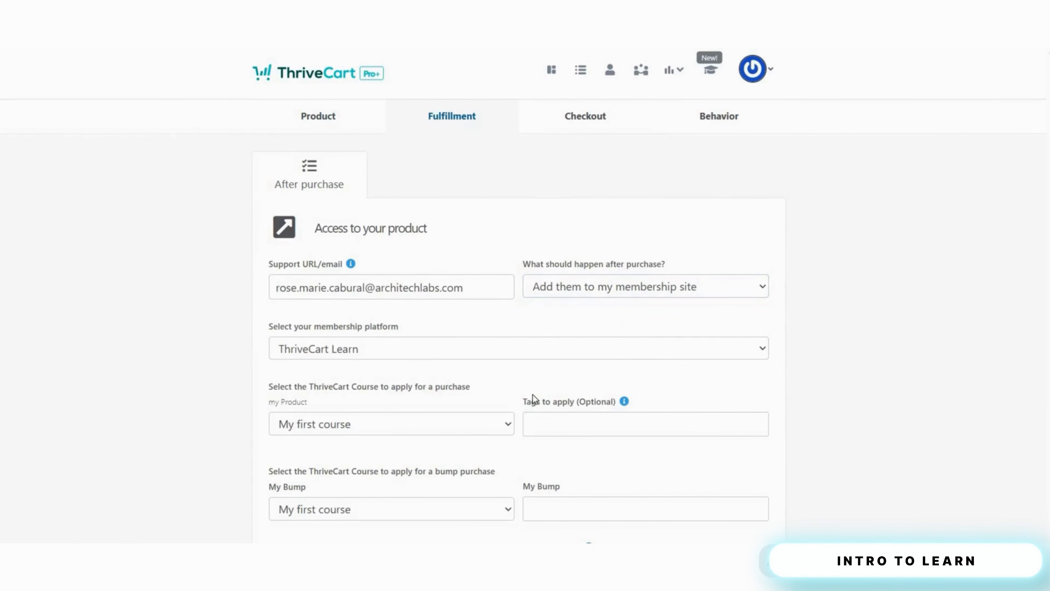
scroll(504, 294, "down", 2)
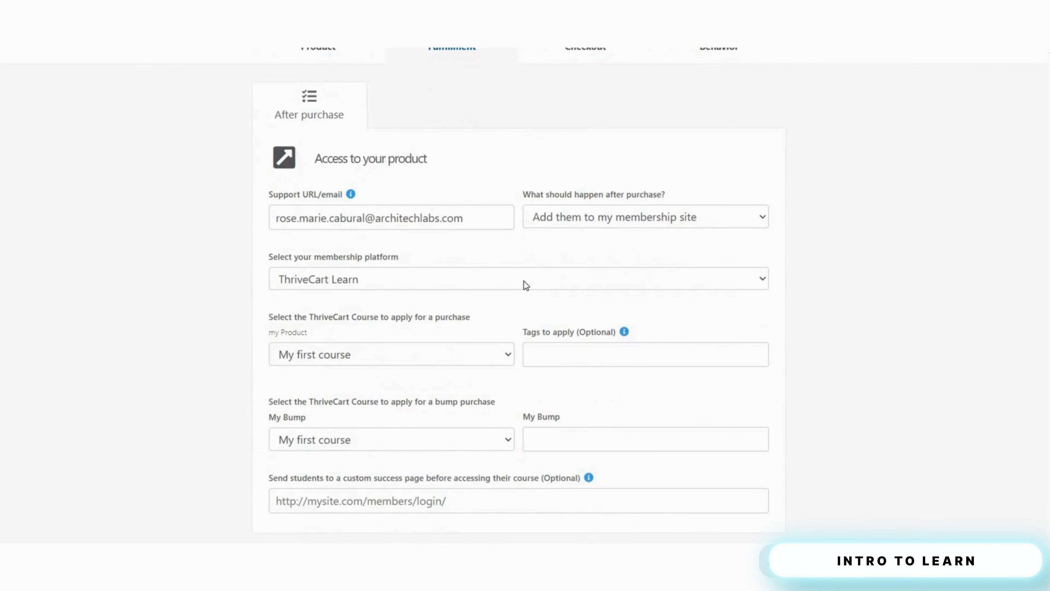
- Select ThriveCart Learn and assign My first course to both main and bump purchases
left_click(523, 280)
left_click(462, 353)
left_click(460, 349)
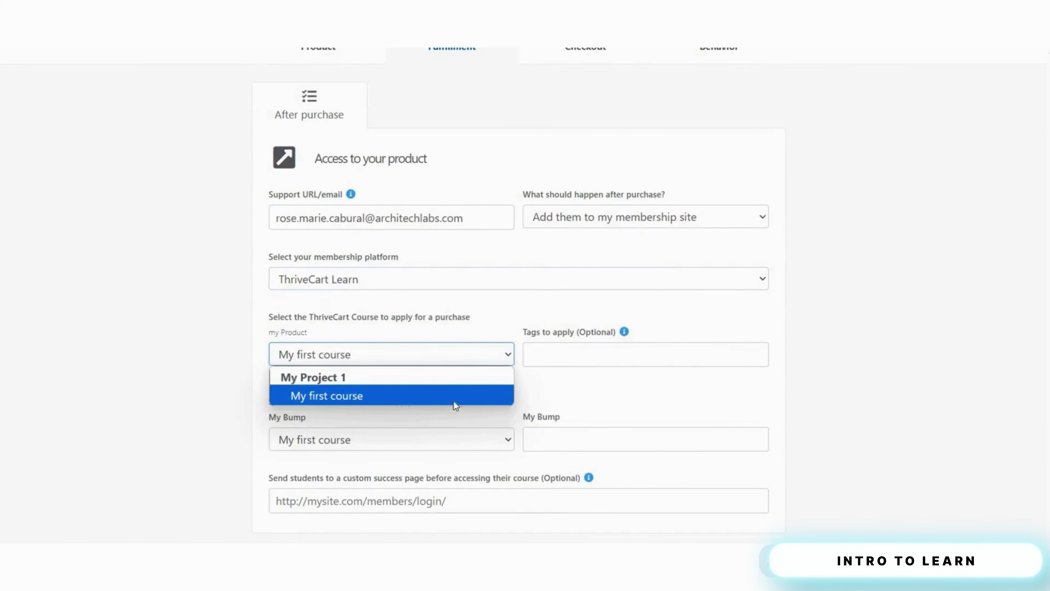
left_click(464, 399)
scroll(471, 410, "down", 3)
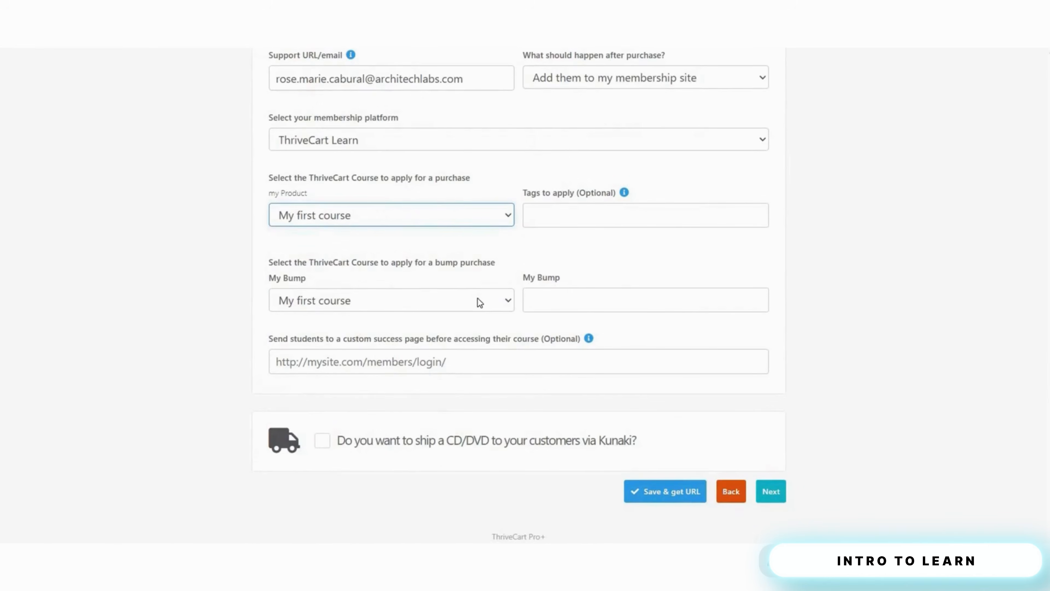
left_click(478, 299)
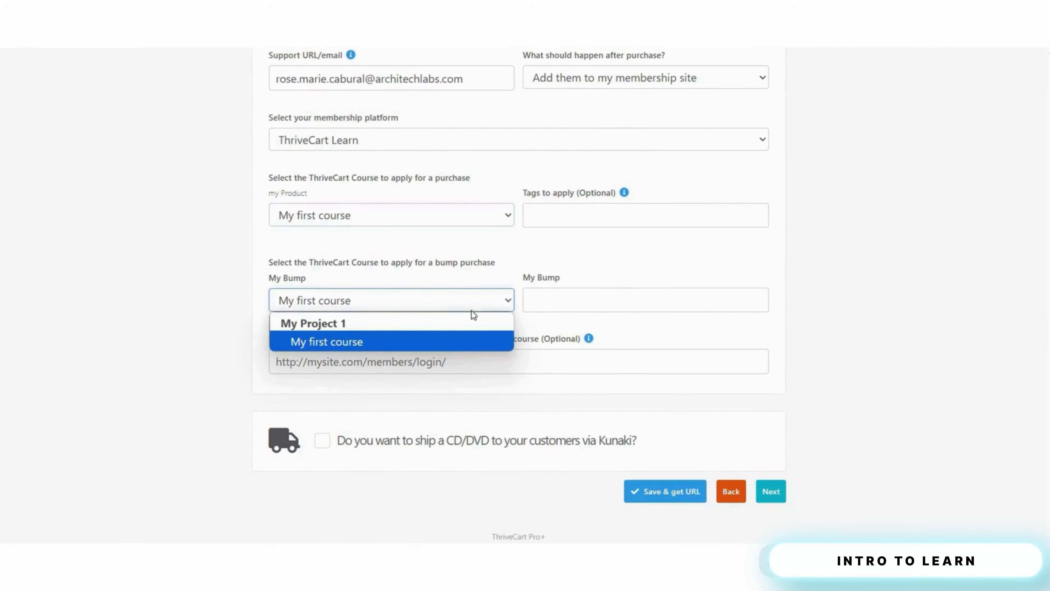
left_click(490, 349)
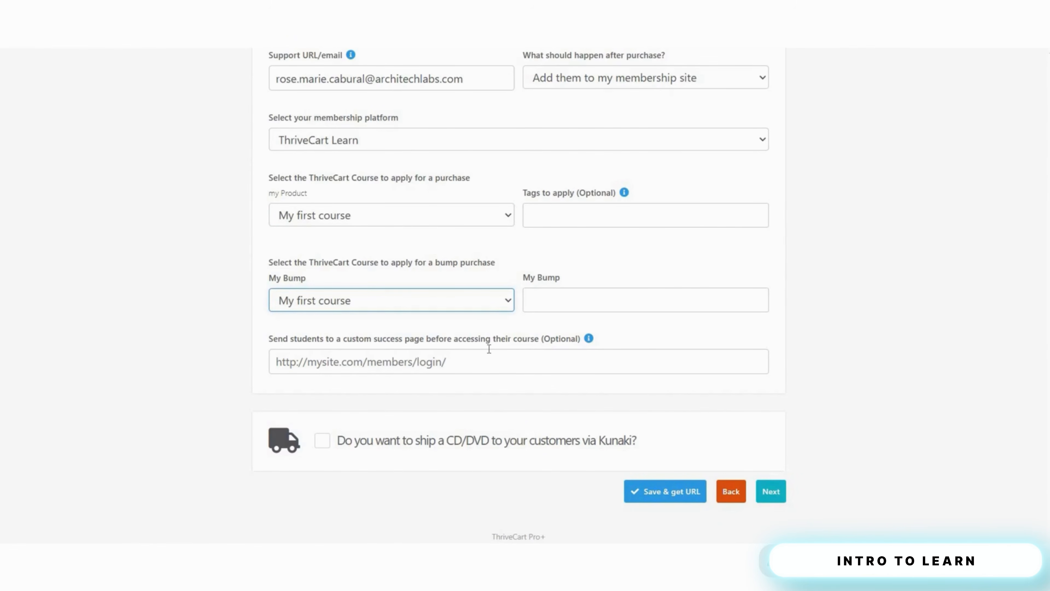
left_click(509, 359)
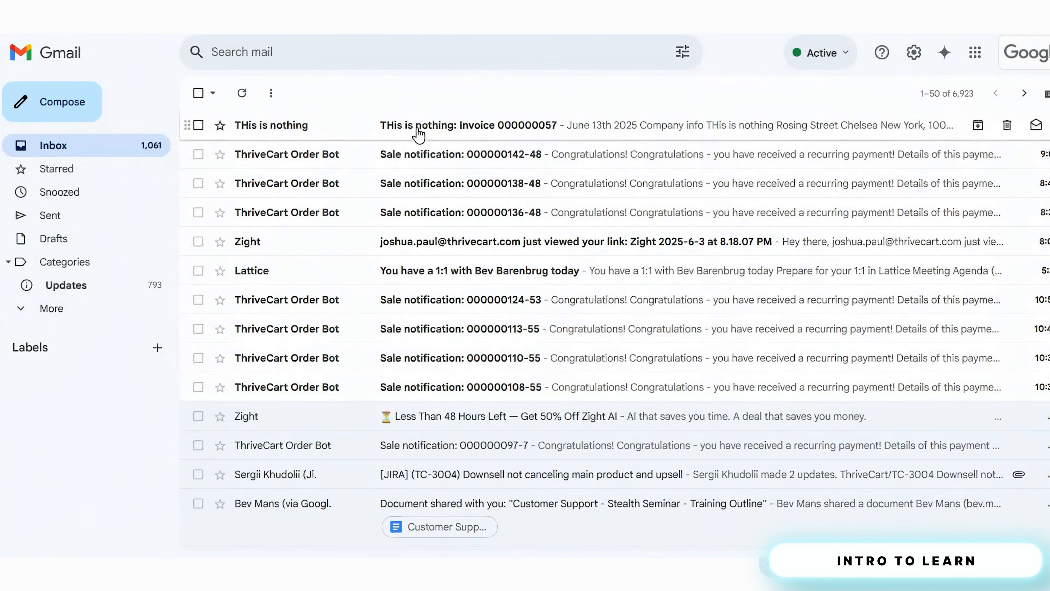
- Open the latest invoice email in the Gmail inbox and scroll through it
left_click(418, 133)
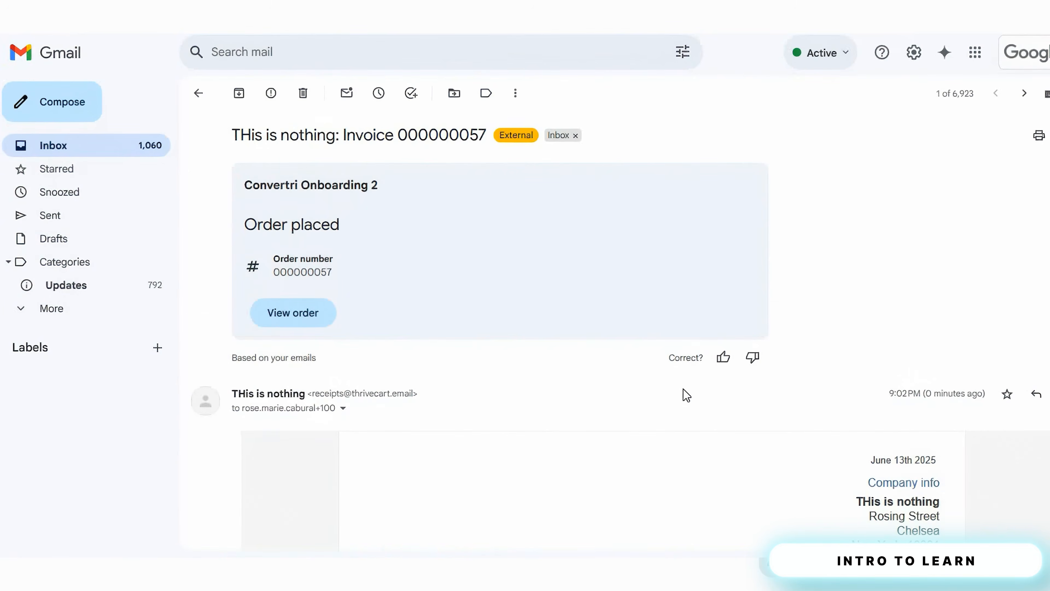
scroll(687, 395, "down", 5)
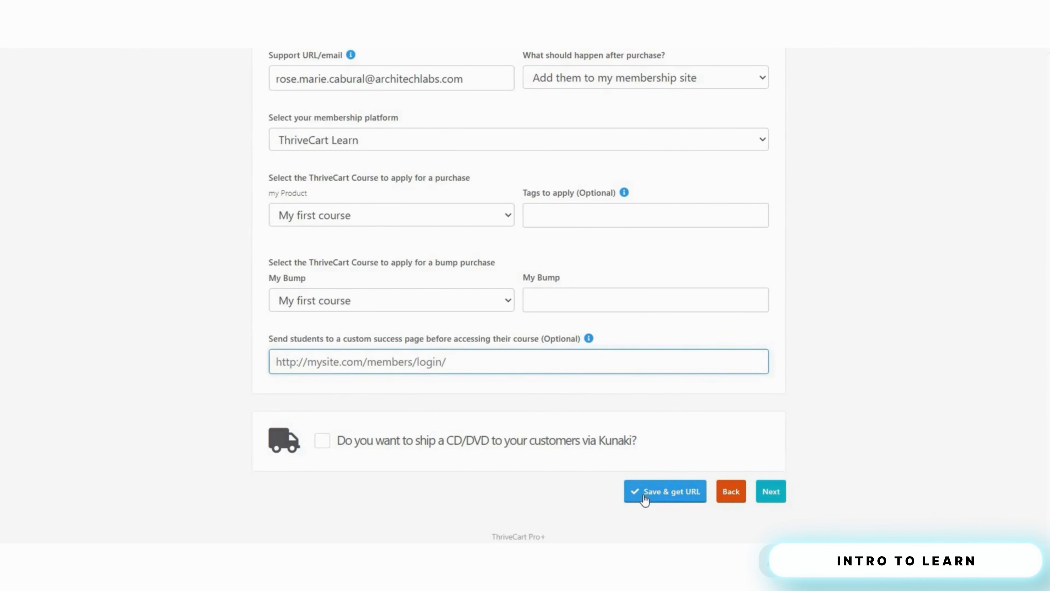
- Save my Product's fulfillment, then enter and confirm the student account password
left_click(646, 498)
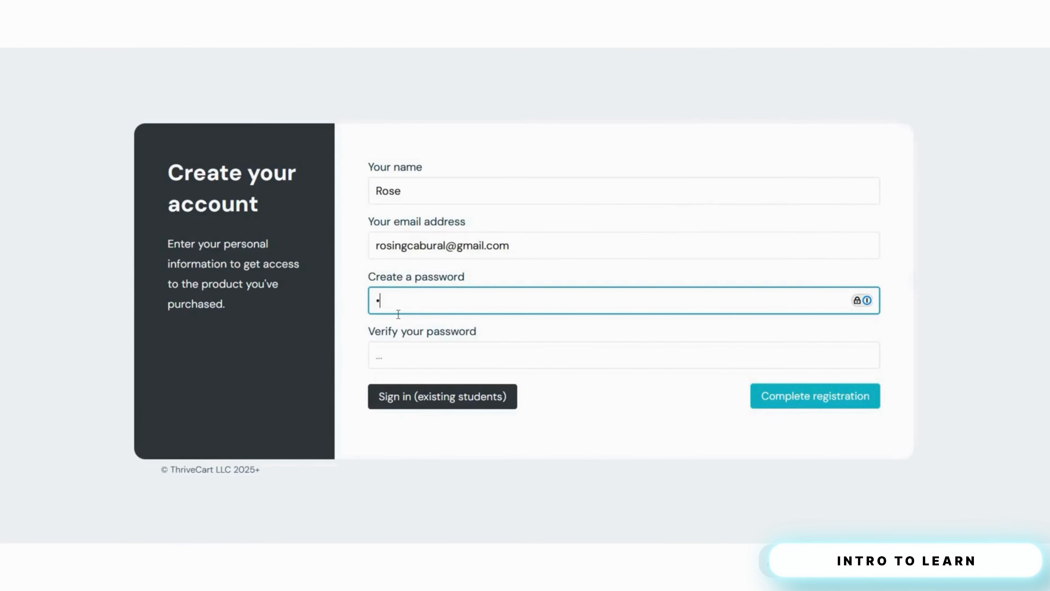
type("••••••••")
key("Tab")
type("•••••••••")
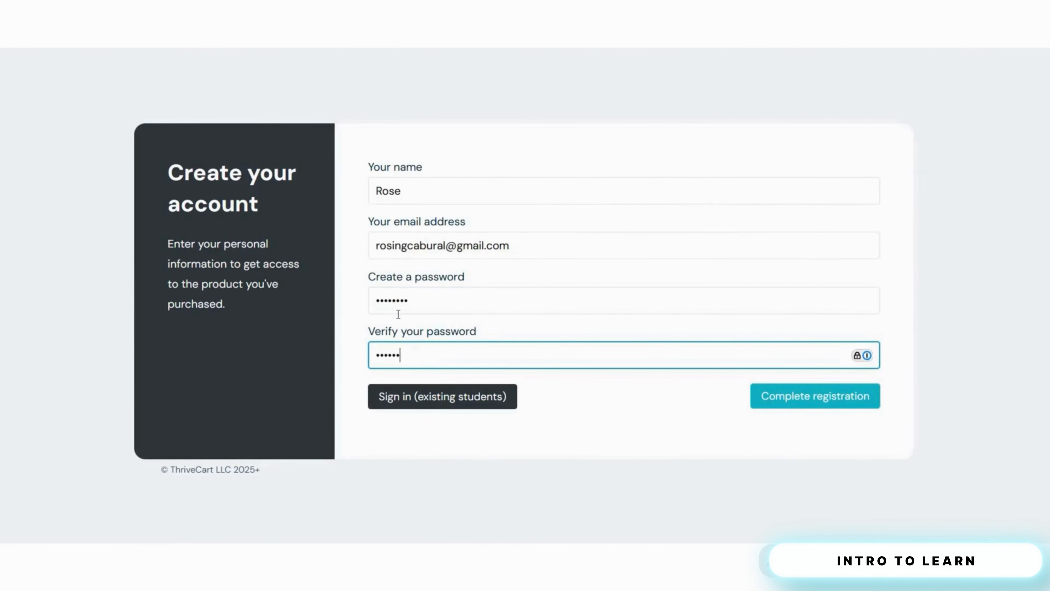